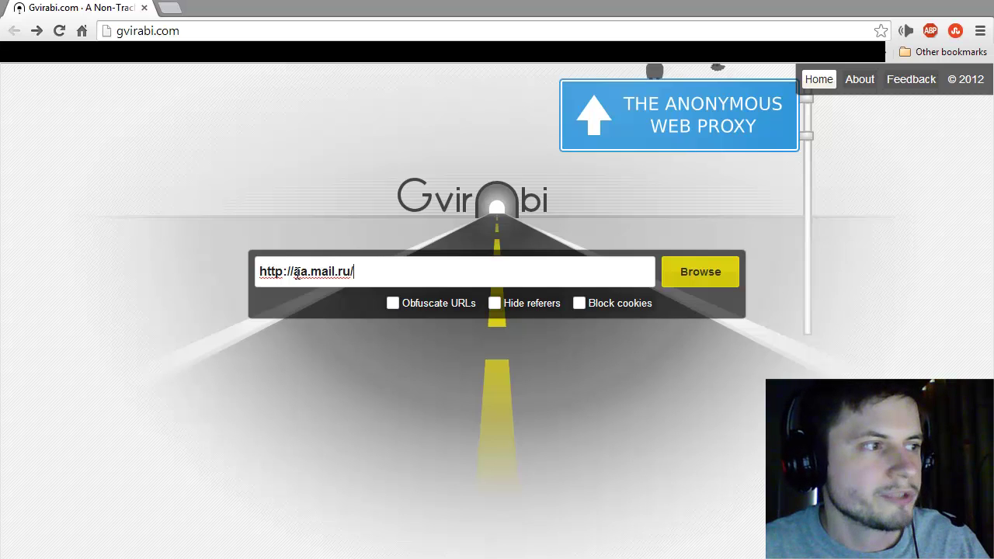
Step: Load aa.mail.ru through the Gvirabi proxy and scroll the ArcheAge home page
left_click(296, 272)
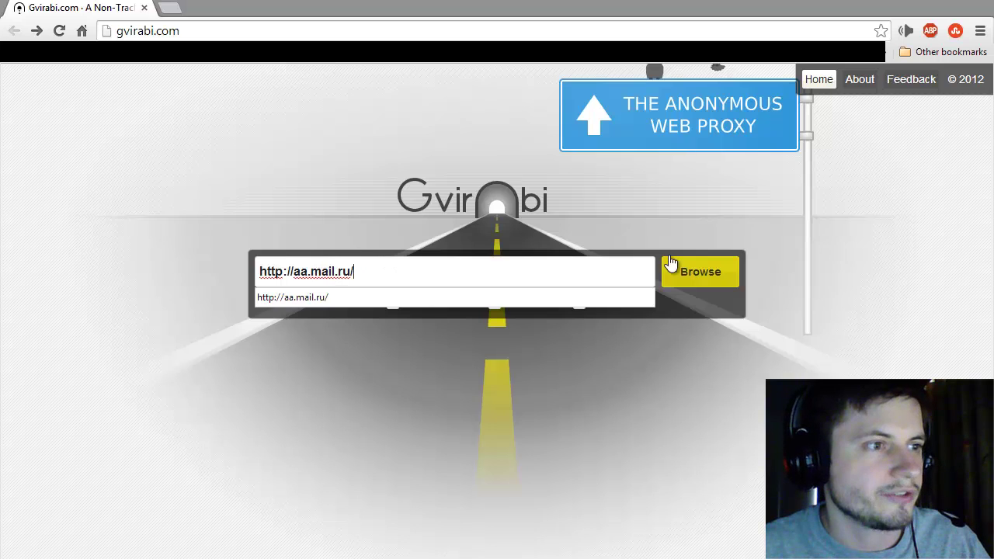
left_click(701, 272)
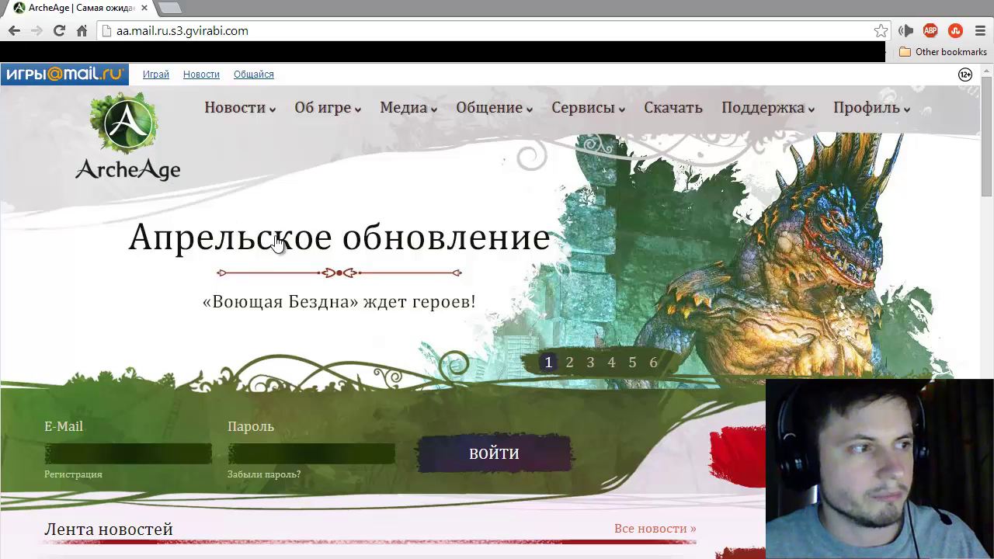
scroll(346, 246, "down", 1)
scroll(345, 242, "down", 1)
scroll(345, 242, "up", 1)
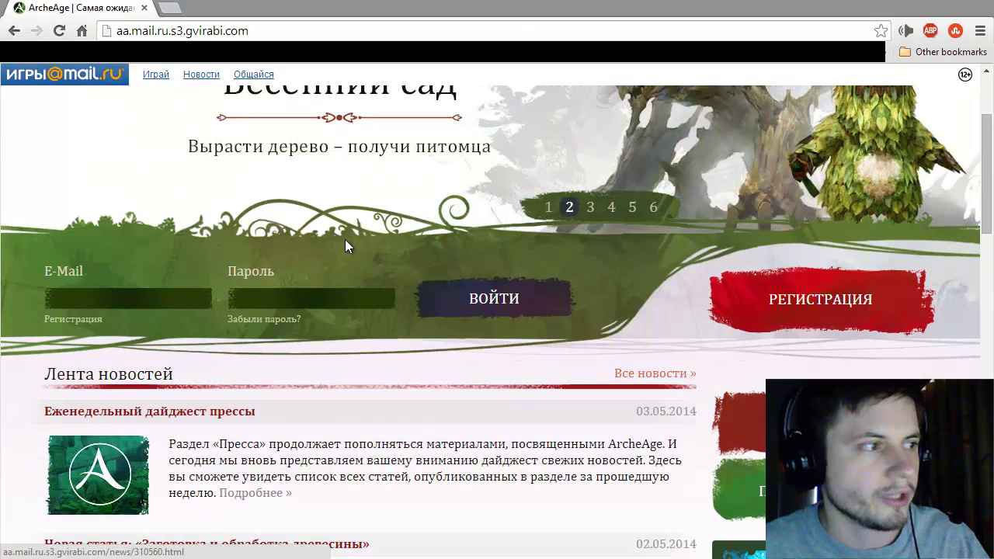
scroll(346, 247, "up", 1)
scroll(341, 245, "down", 2)
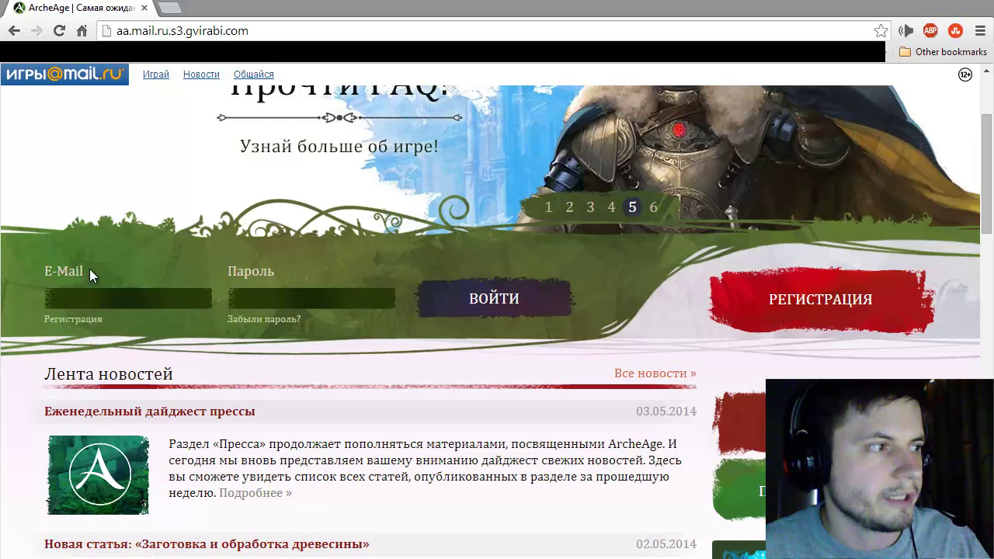
Step: Open the ArcheAge account registration page and scroll through its form
left_click(62, 326)
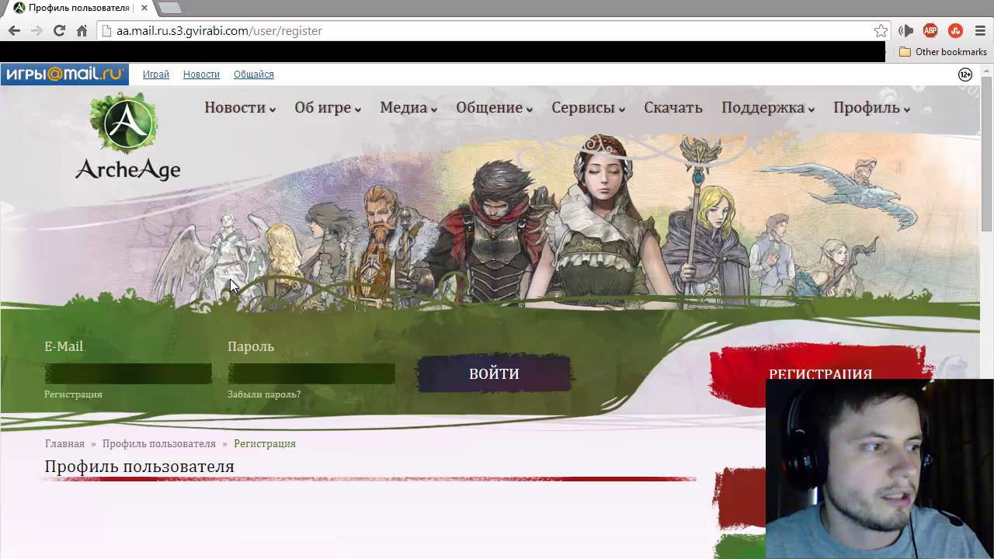
scroll(231, 281, "down", 4)
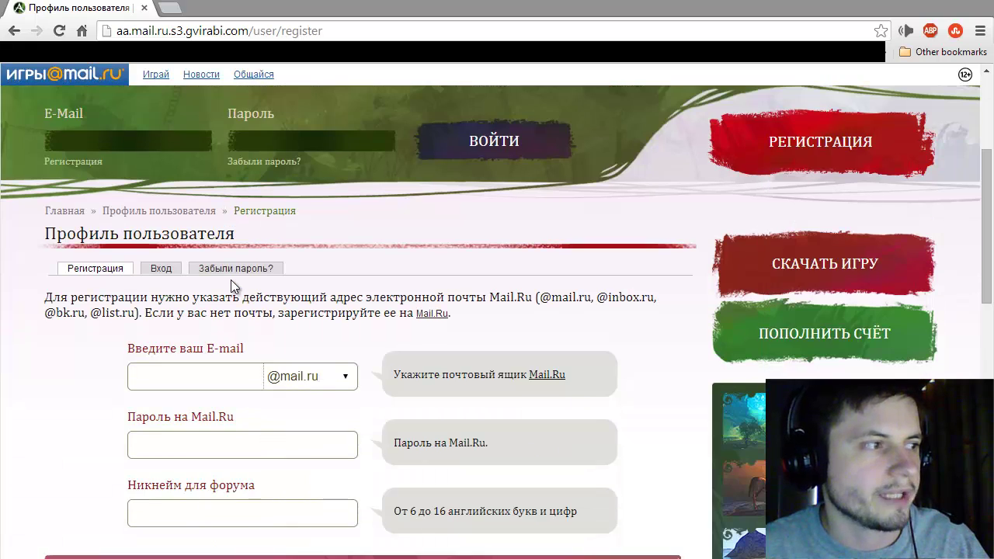
scroll(228, 275, "down", 1)
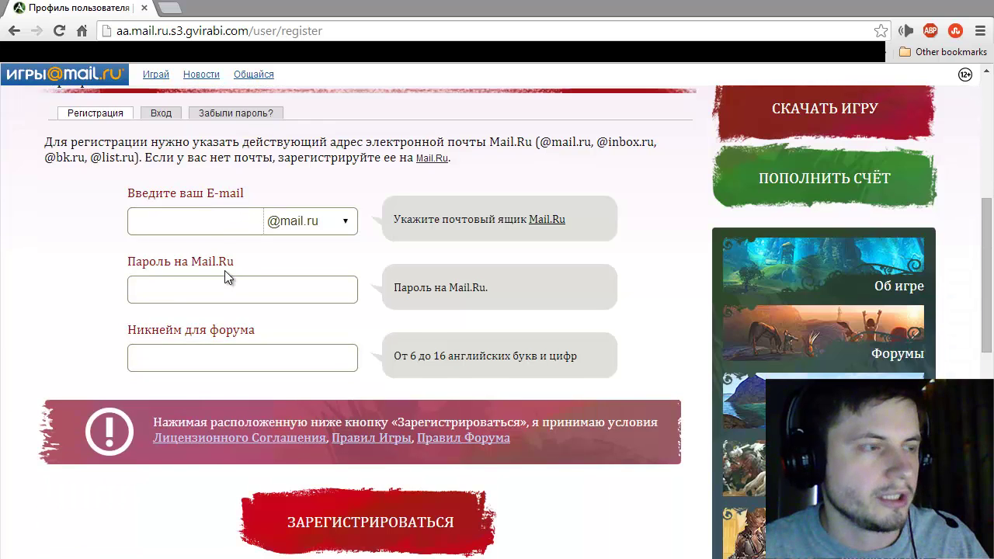
scroll(223, 269, "down", 3)
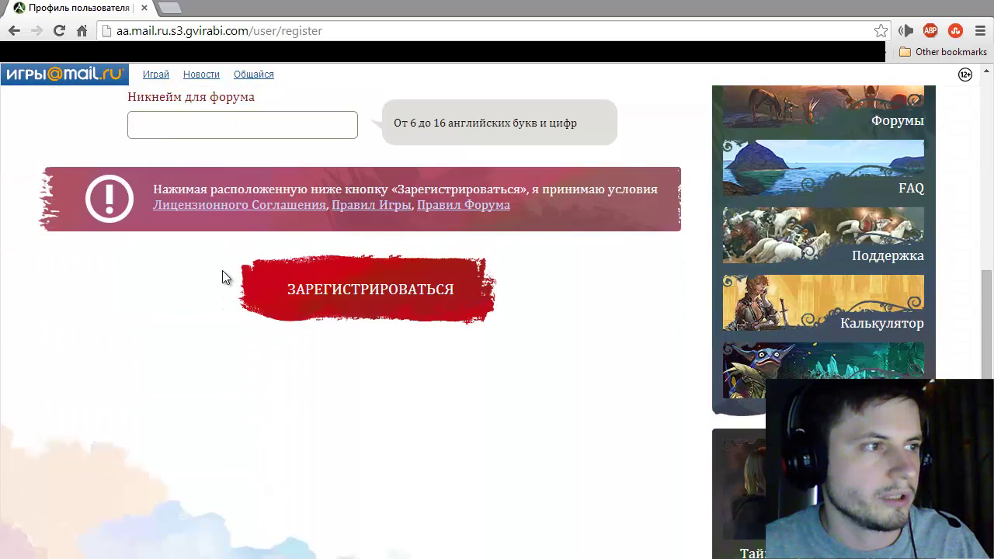
scroll(222, 273, "up", 4)
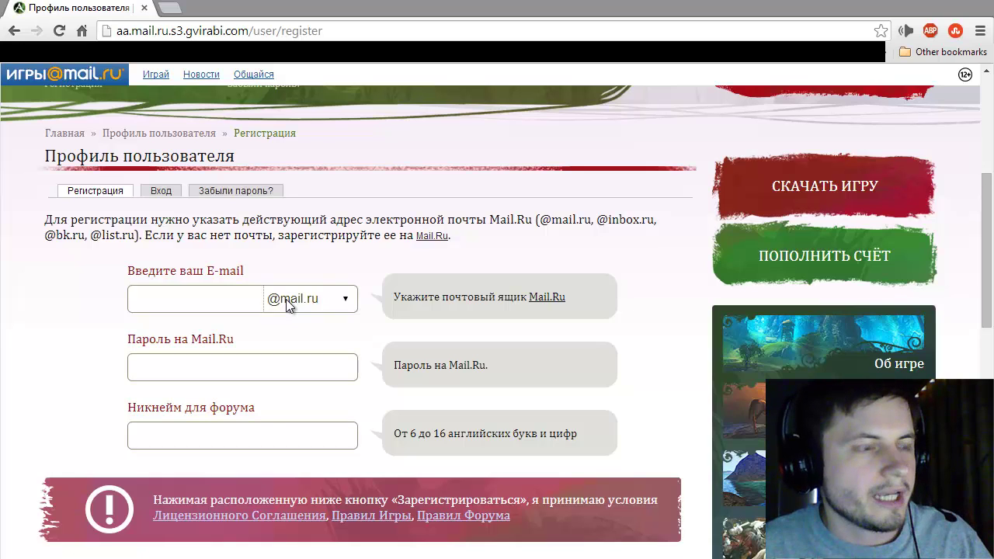
Step: Check the E-mail, password and forum nickname fields, then start a new browser tab
left_click(245, 297)
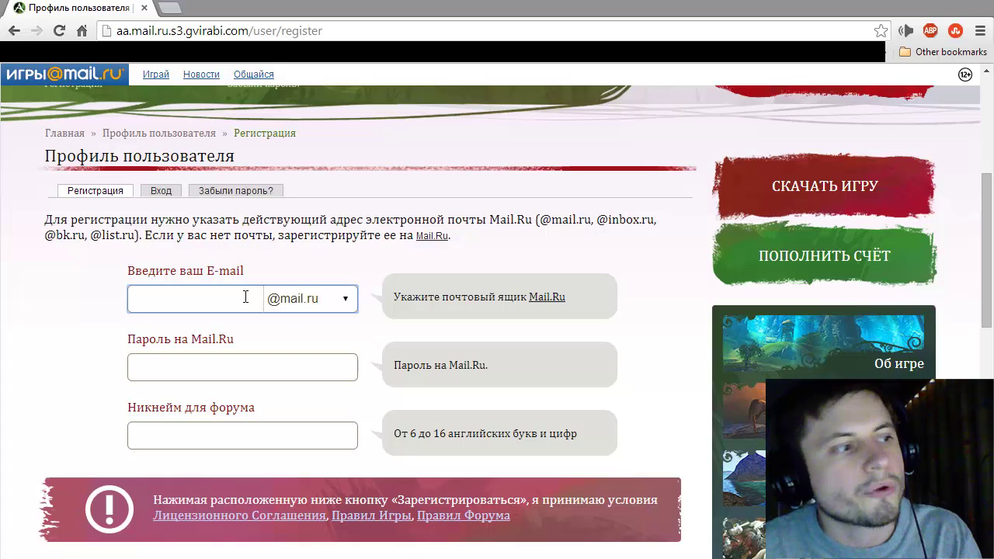
left_click(233, 368)
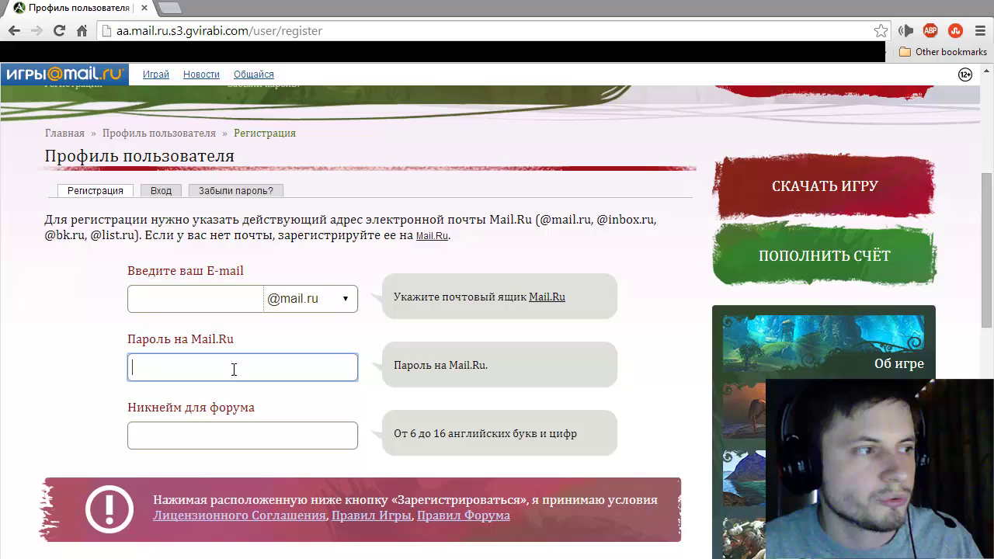
left_click(216, 436)
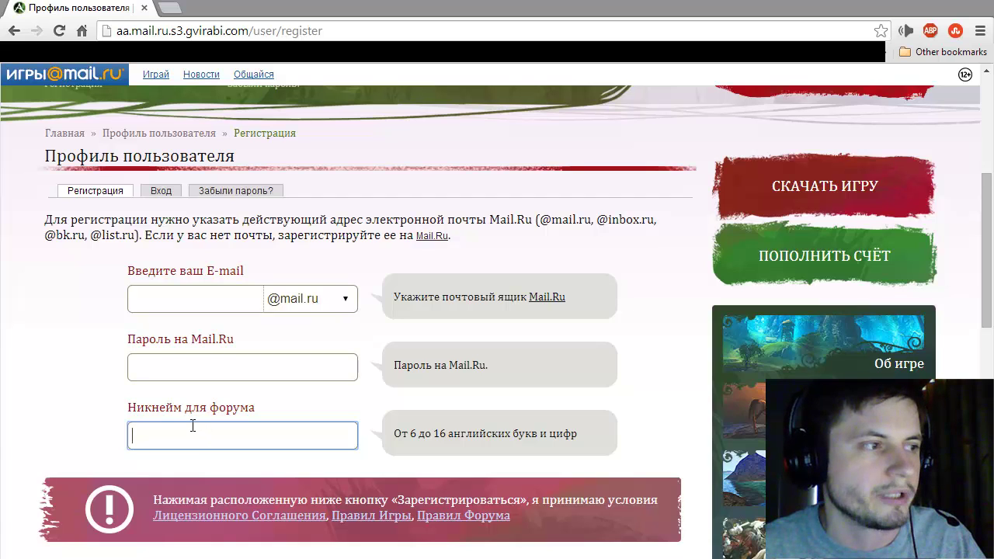
scroll(194, 431, "down", 3)
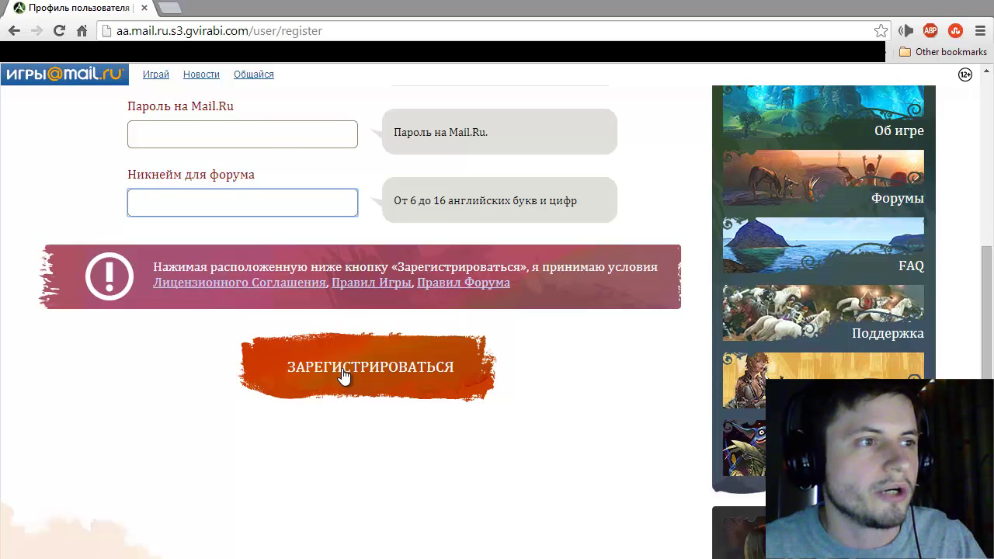
scroll(341, 368, "up", 3)
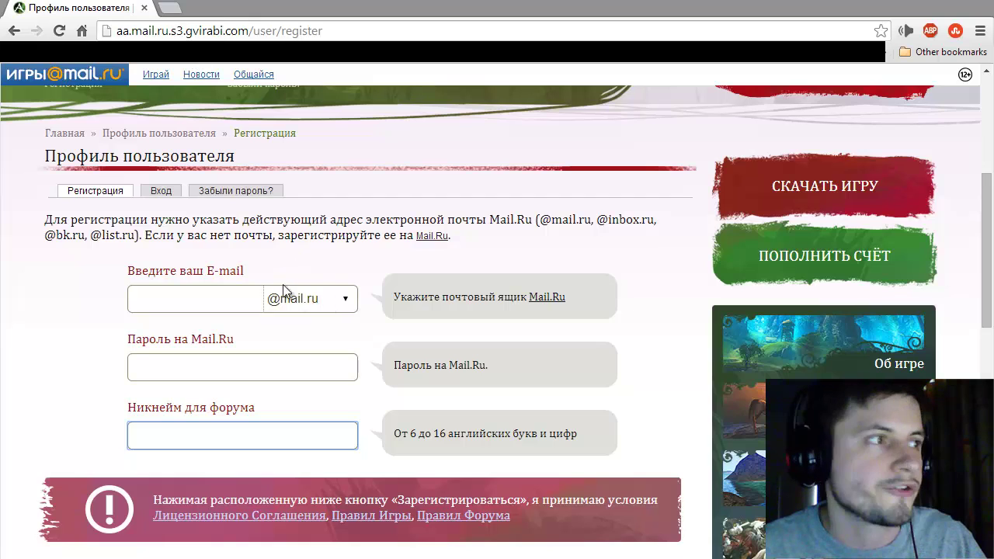
left_click(168, 9)
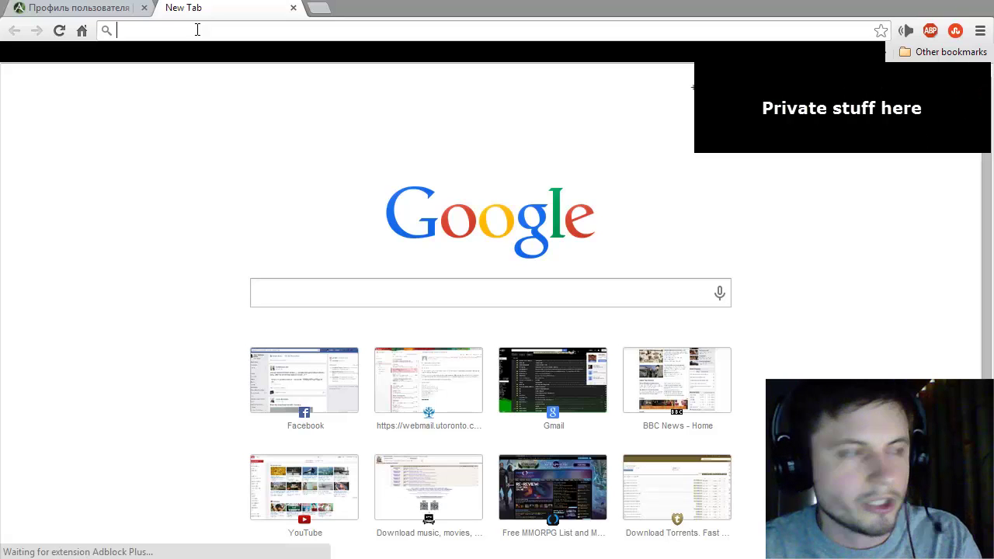
Step: Go to mail.ru in the new tab and log out of the current mailbox
type("mail.ru")
key("Return")
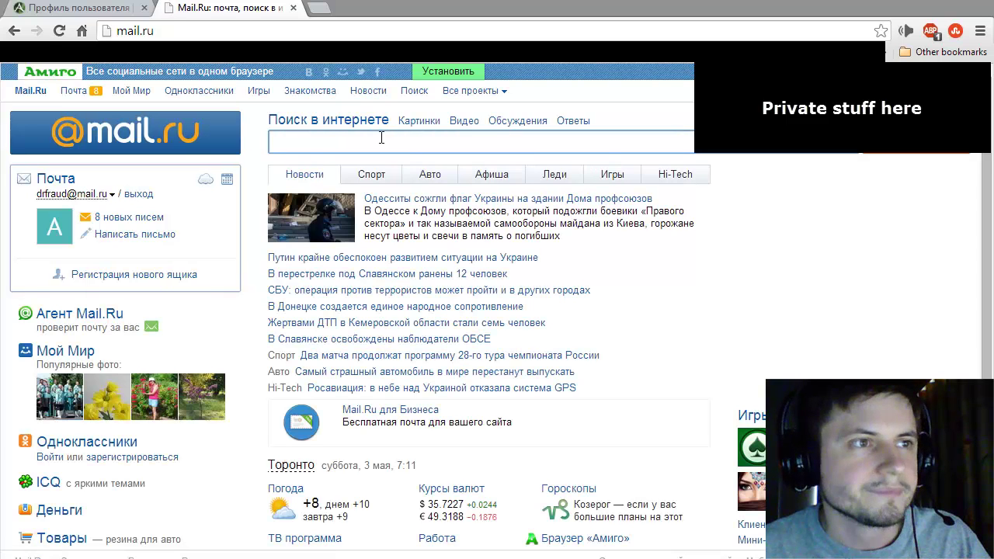
left_click(893, 90)
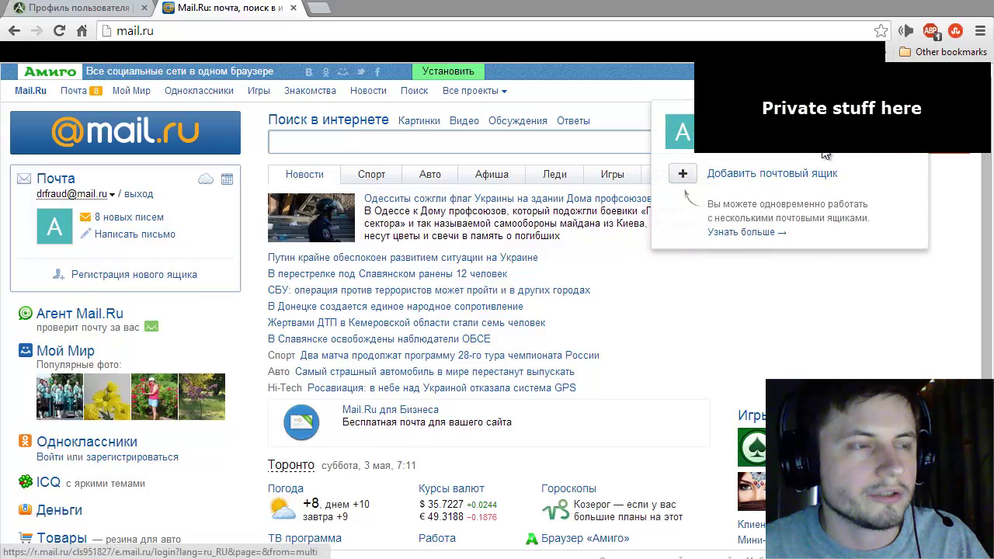
key("Escape")
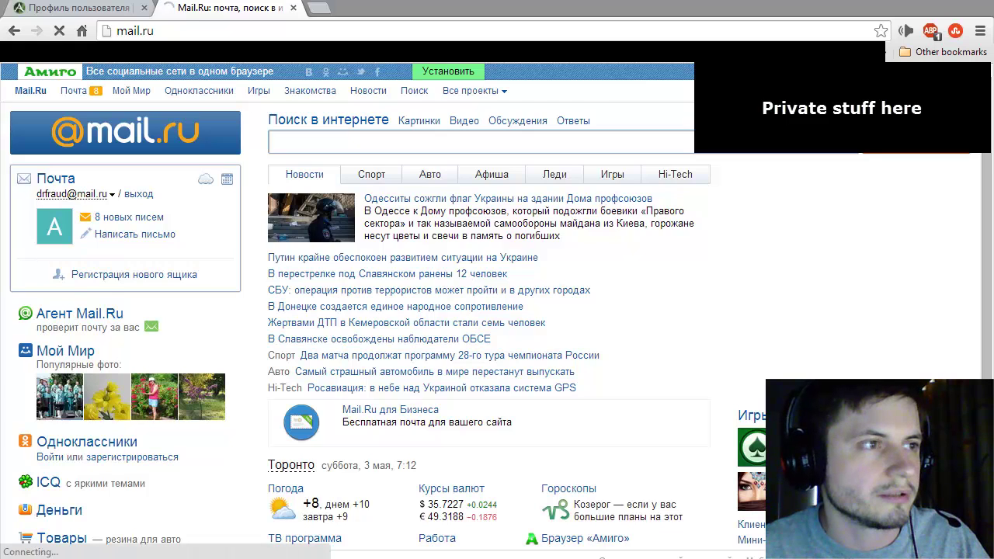
left_click(139, 193)
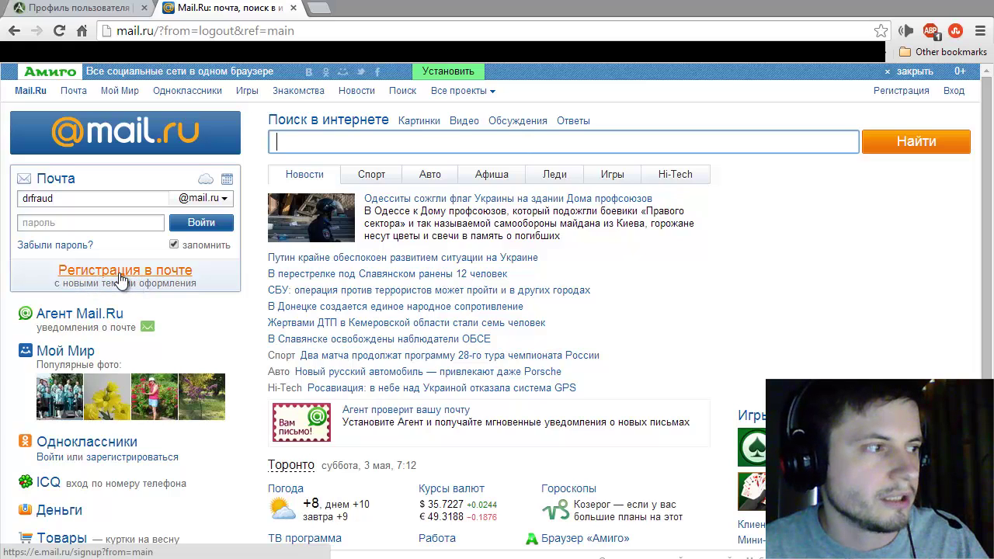
Step: Open the Mail.Ru mailbox signup form and enter the first name in Имя
left_click(122, 278)
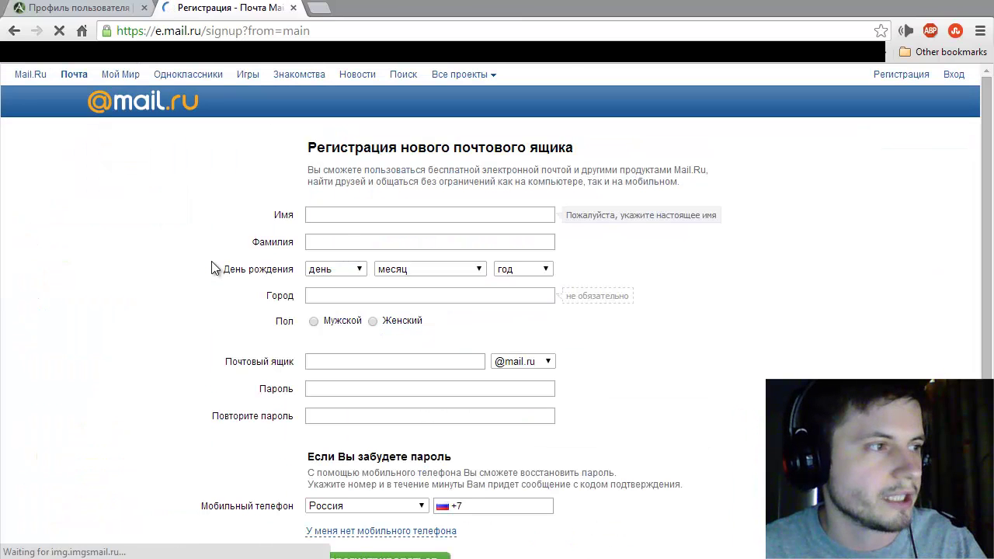
scroll(341, 247, "down", 1)
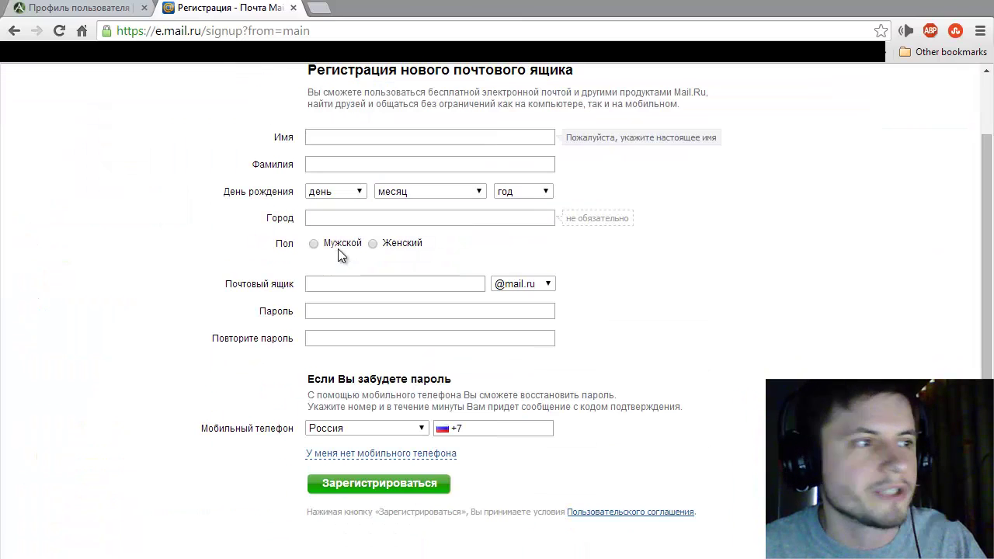
scroll(338, 249, "up", 1)
scroll(339, 249, "down", 1)
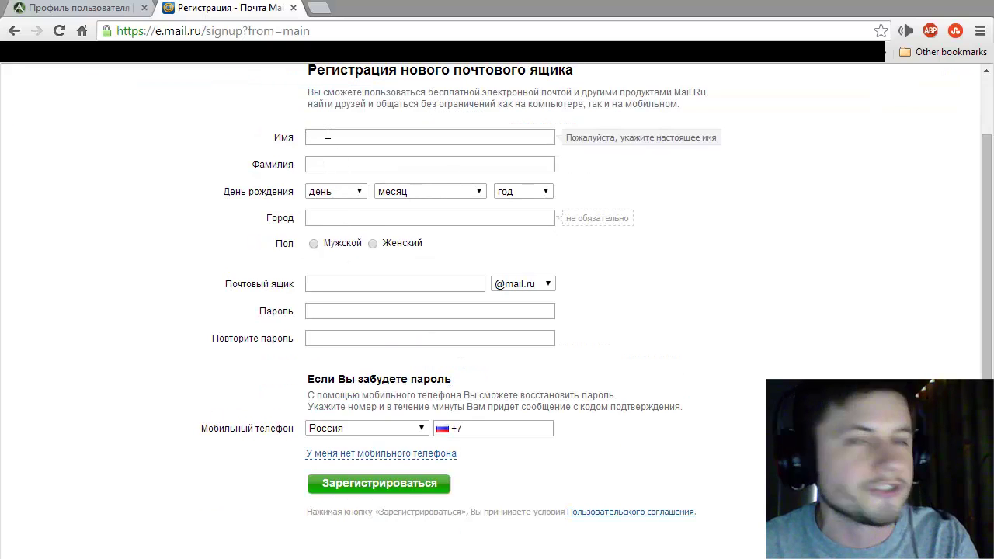
type("Bob")
key("Tab")
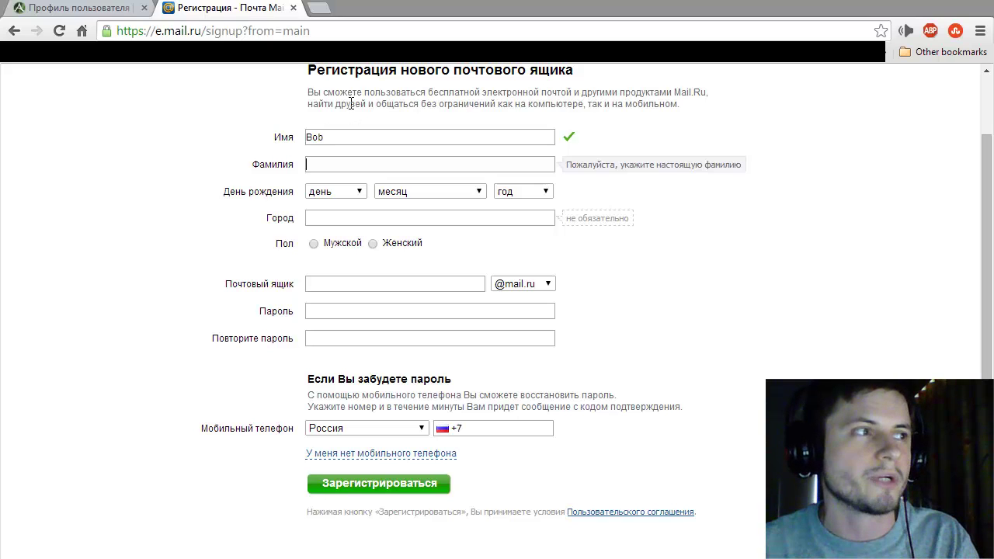
Step: Open translit.ru in another tab and transliterate the first name into Cyrillic
left_click(322, 11)
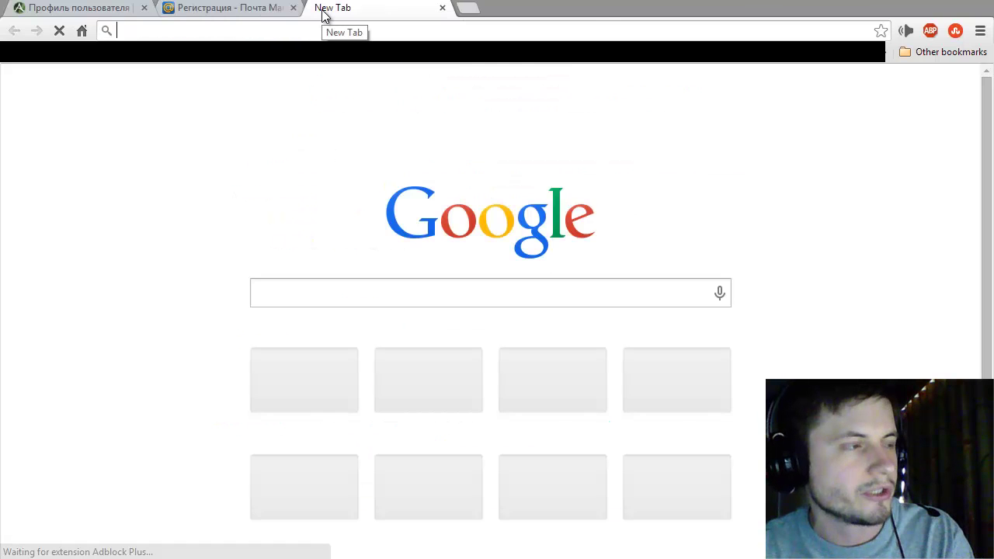
type("tran")
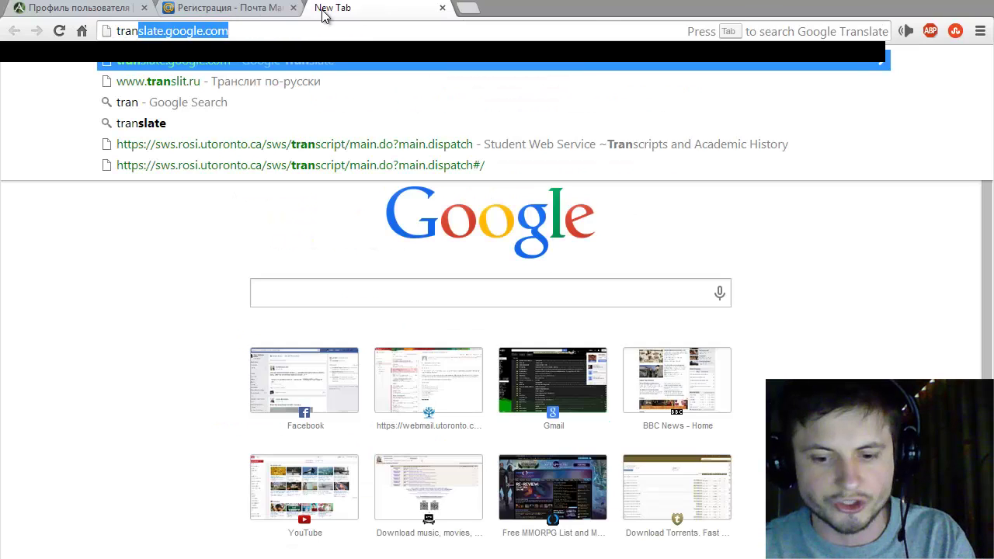
type("slit.ru")
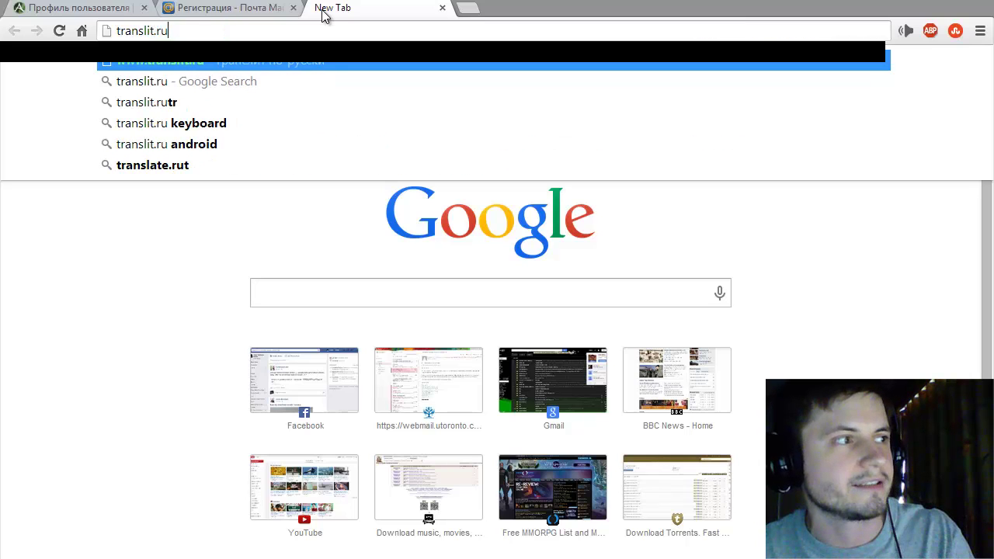
key("Return")
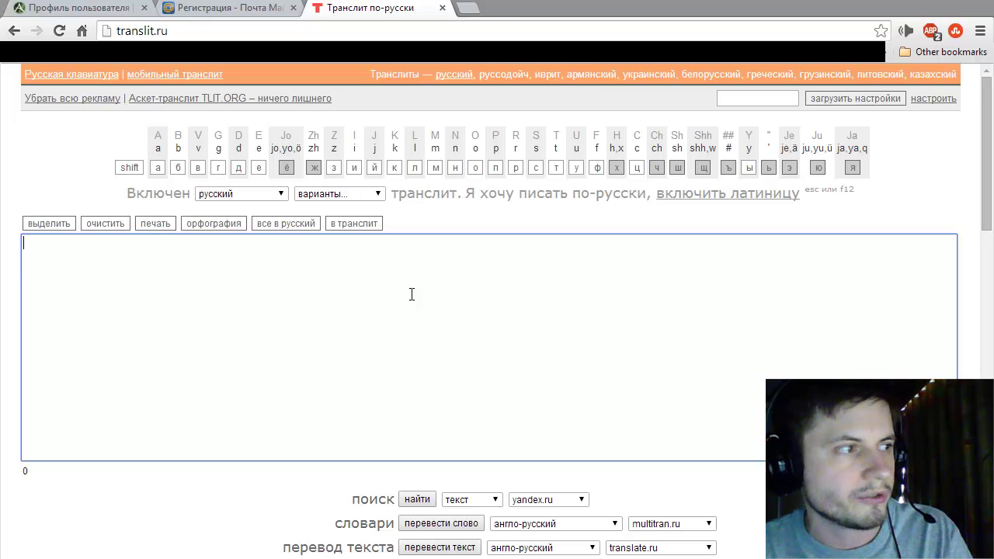
type("bob")
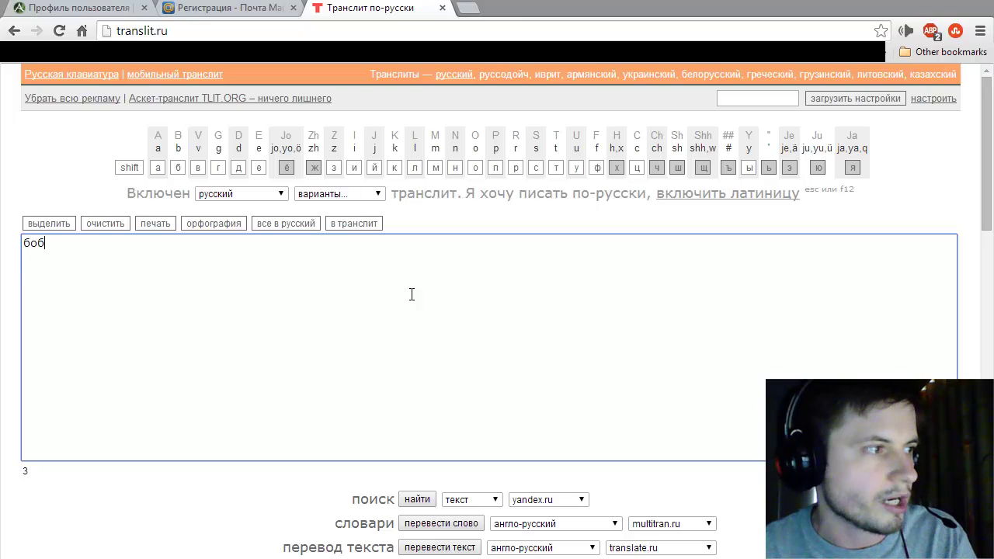
key("ctrl+a")
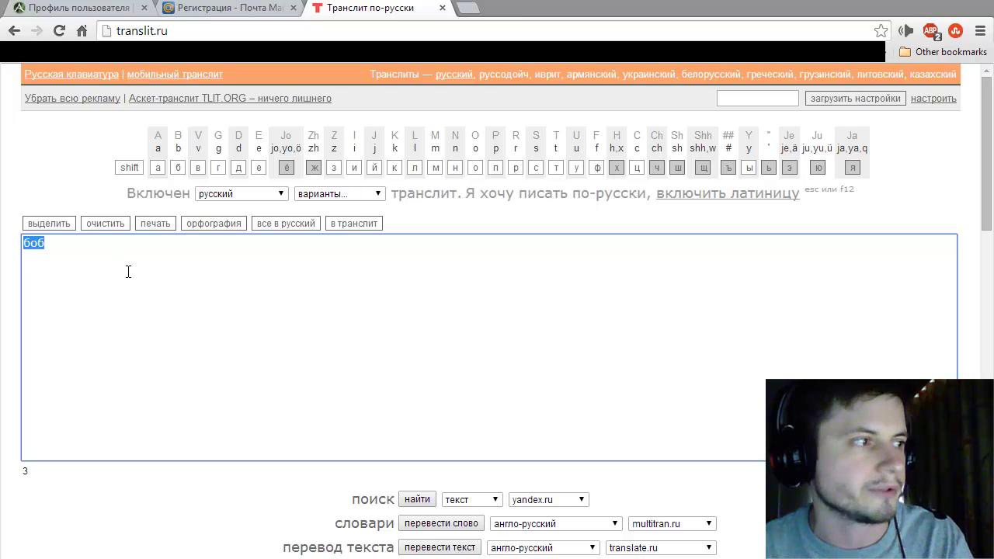
Step: Transliterate the surname into Cyrillic and copy it for the signup form
left_click(248, 15)
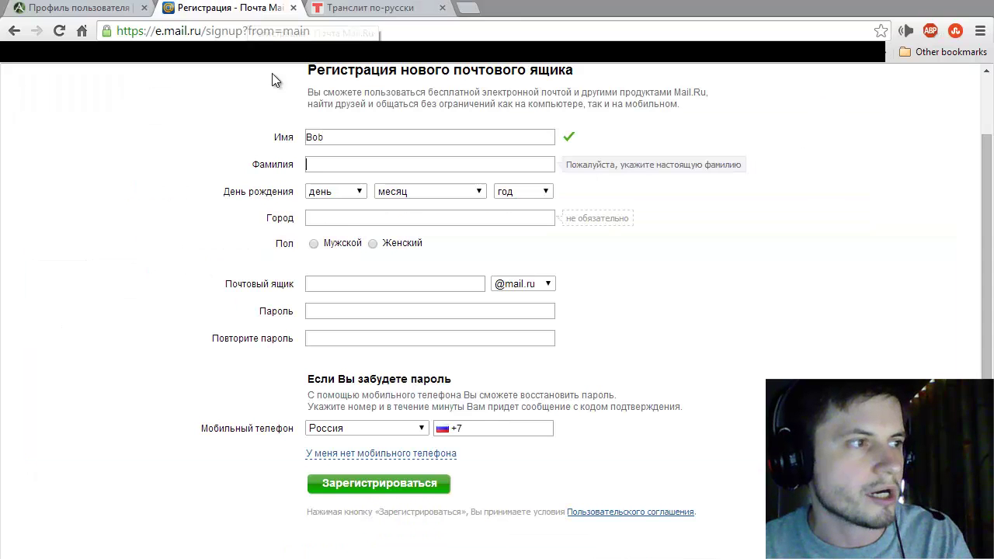
left_click_drag(341, 140, 251, 142)
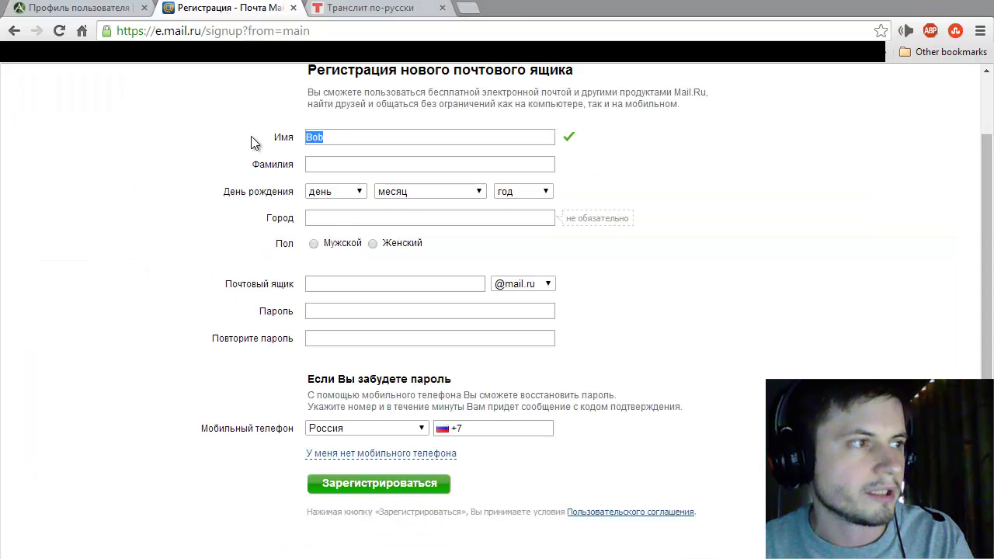
left_click(355, 8)
left_click(225, 303)
key("ctrl+a")
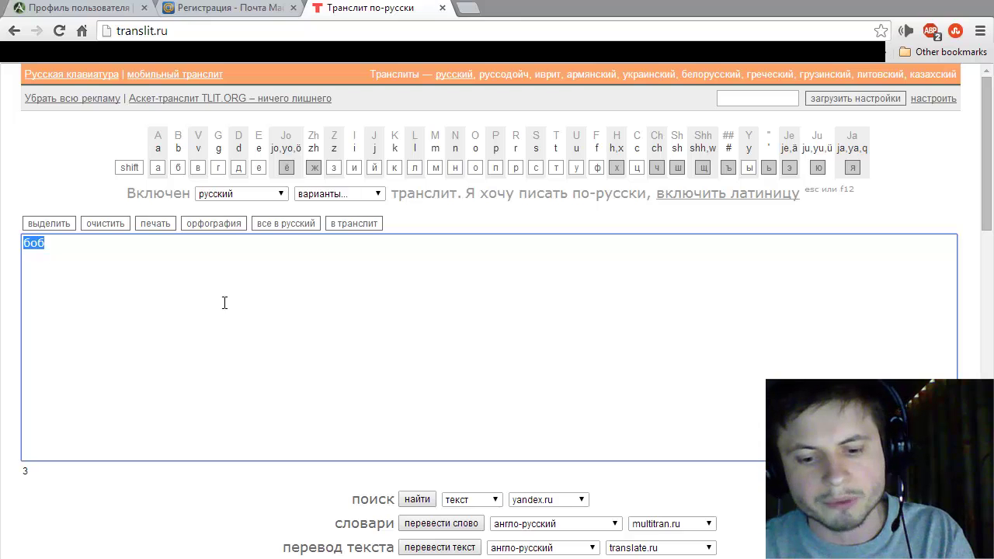
type("Putin")
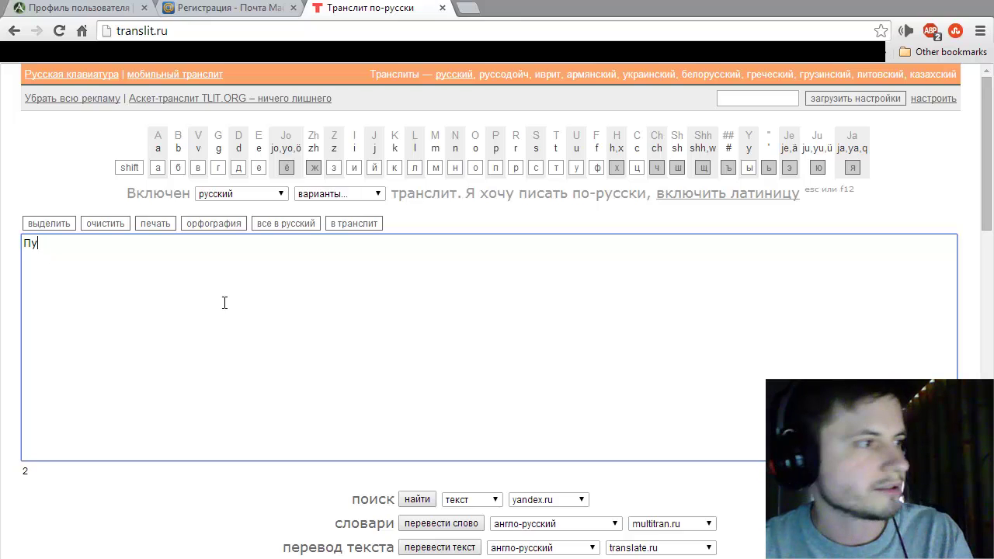
key("shift+Left")
key("shift+Left")
key("ctrl+a")
key("ctrl+c")
left_click(230, 11)
left_click(315, 165)
key("ctrl+v")
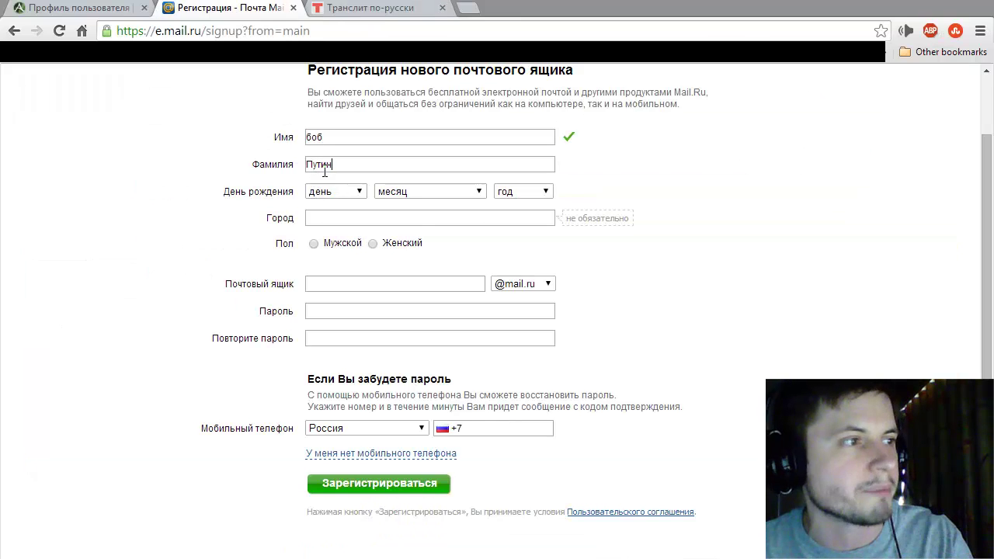
left_click(327, 194)
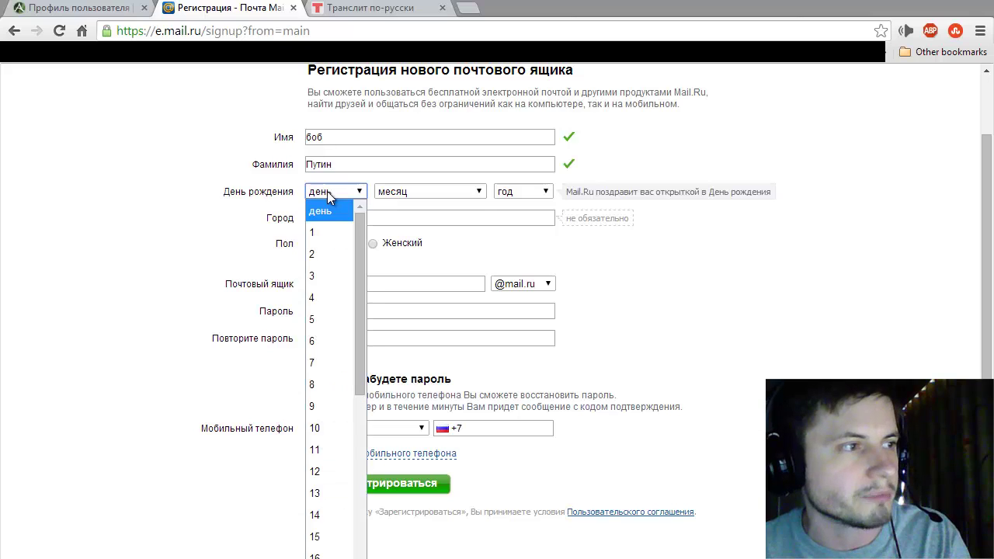
scroll(339, 348, "down", 1)
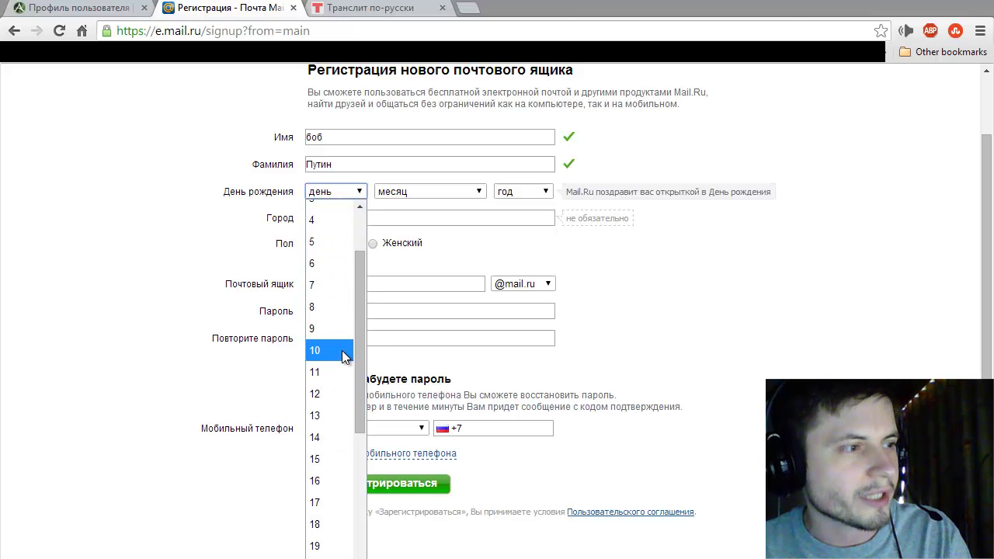
scroll(345, 354, "down", 1)
left_click(337, 196)
left_click(337, 195)
key("Escape")
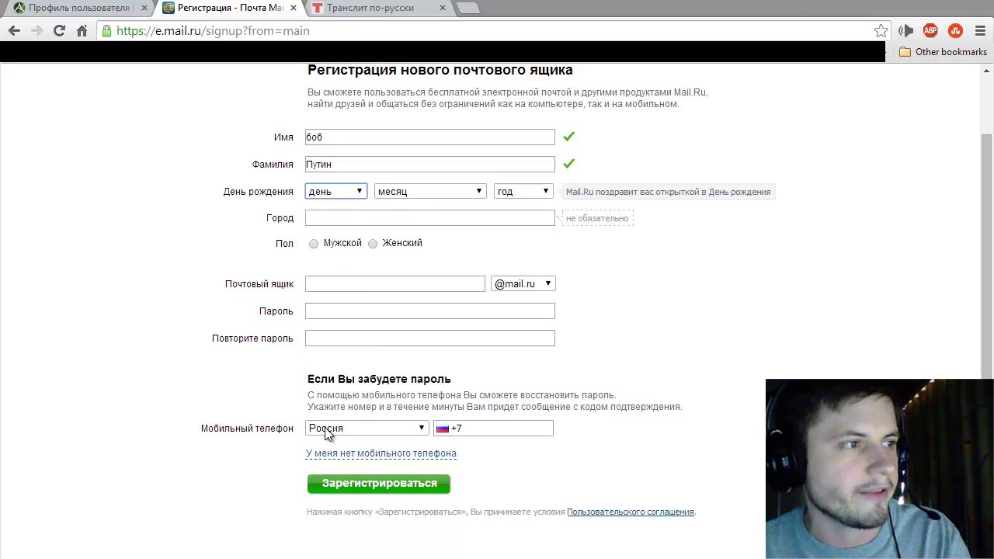
left_click(408, 193)
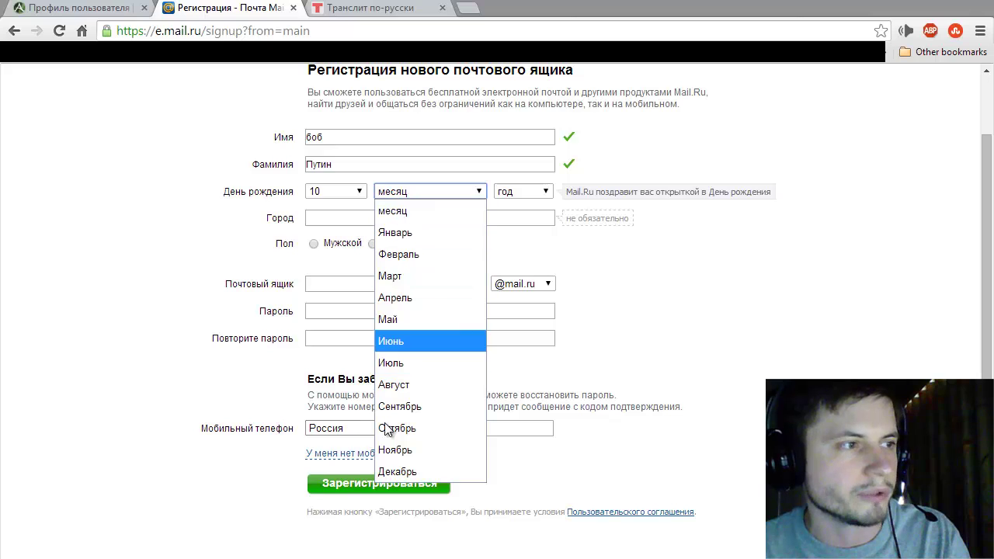
left_click(403, 232)
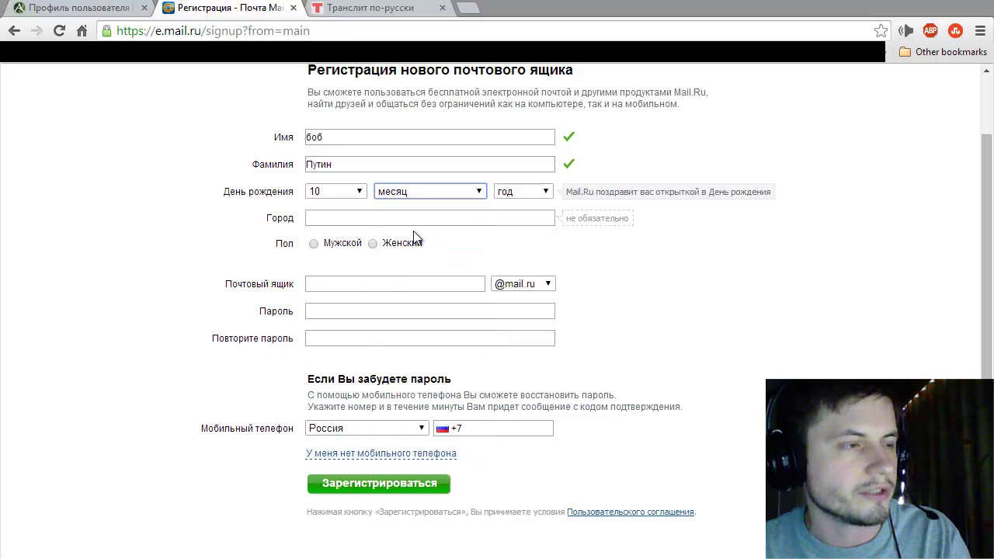
left_click(506, 198)
scroll(506, 321, "down", 8)
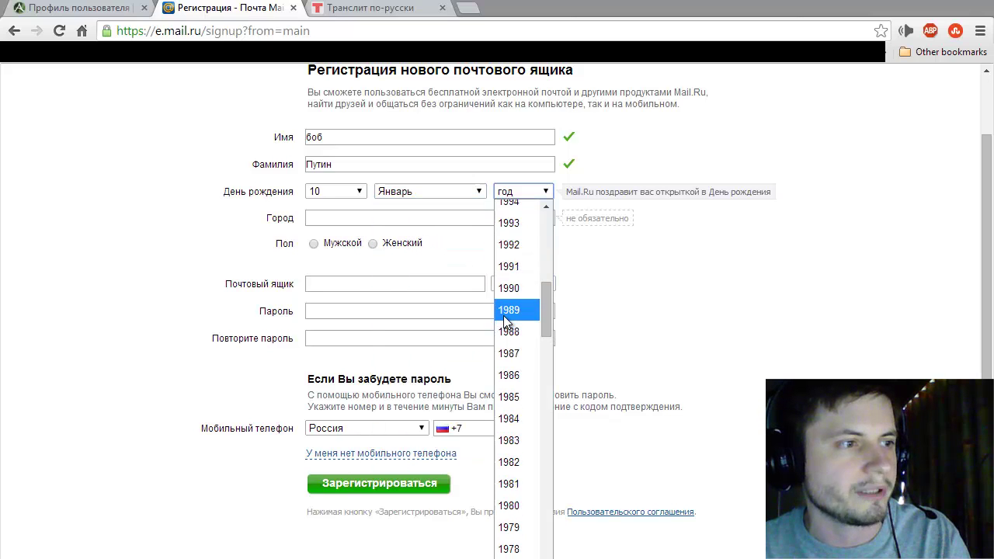
scroll(505, 320, "up", 2)
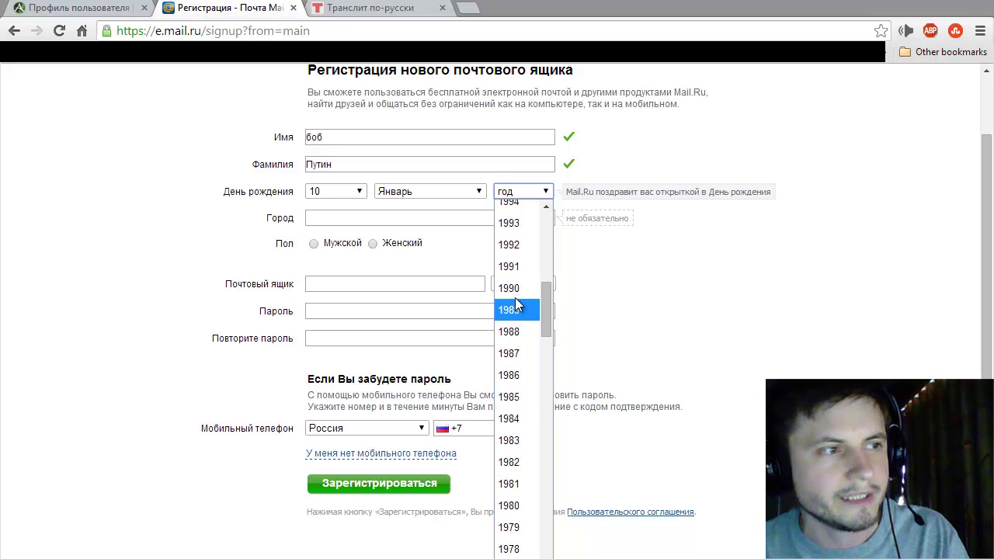
left_click(508, 374)
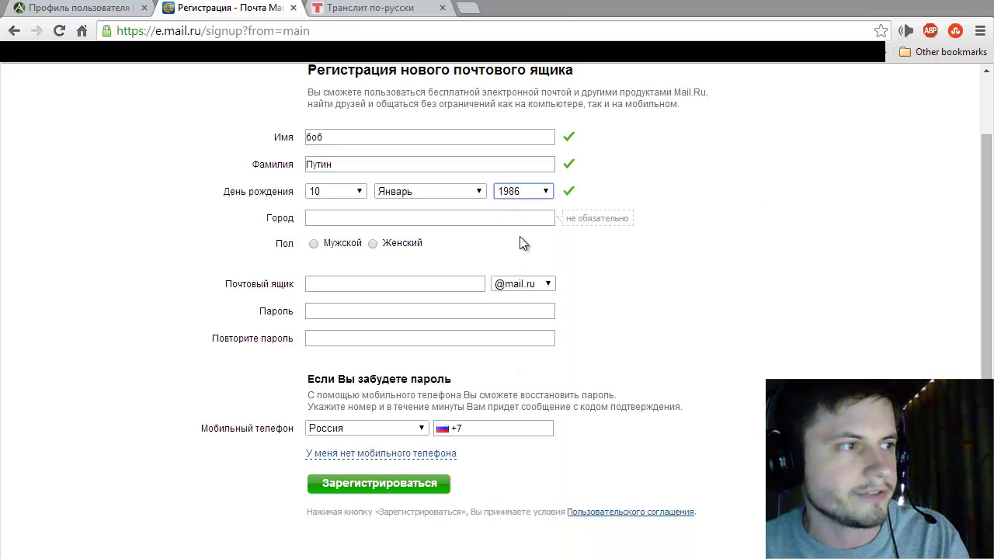
Step: Set the city to Москва, Россия and the gender to male
left_click(348, 220)
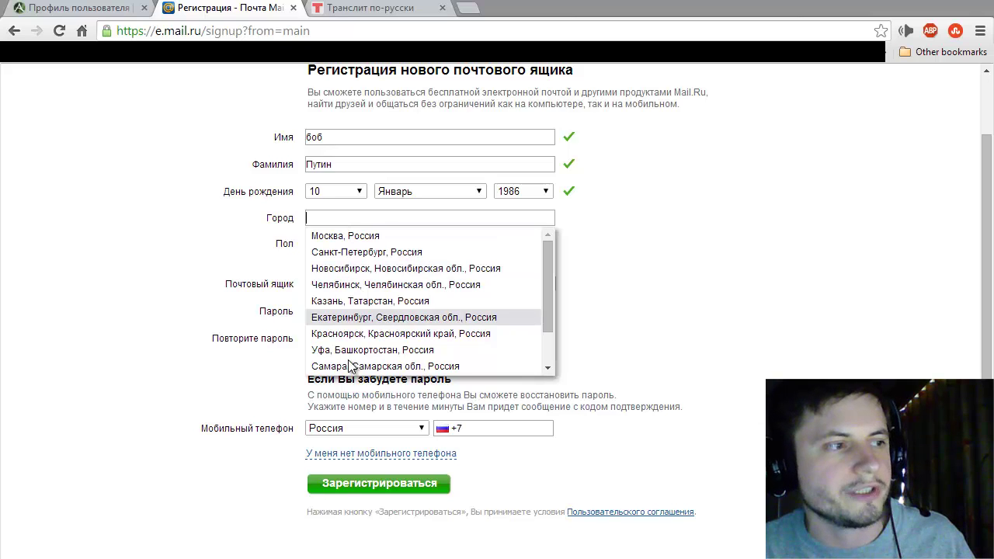
left_click(354, 238)
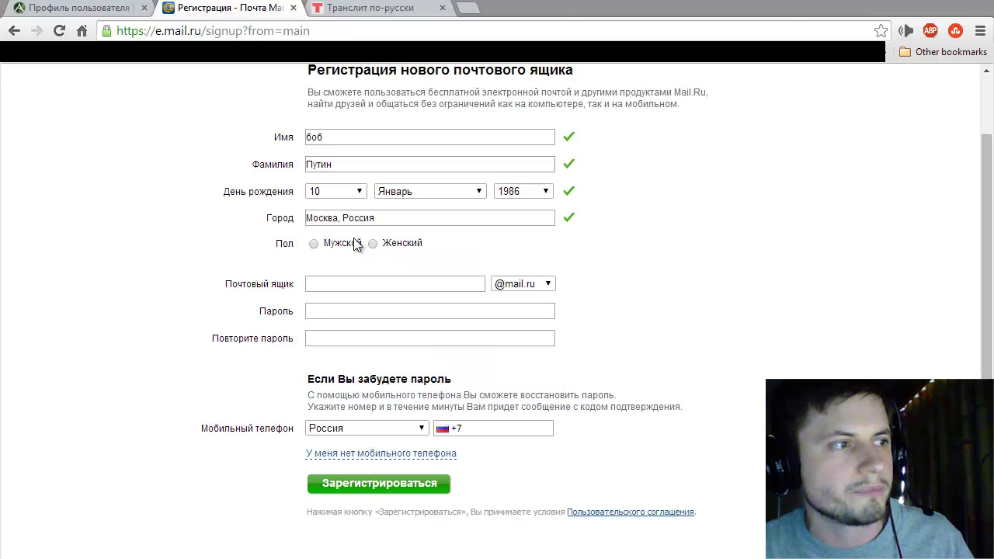
left_click(314, 243)
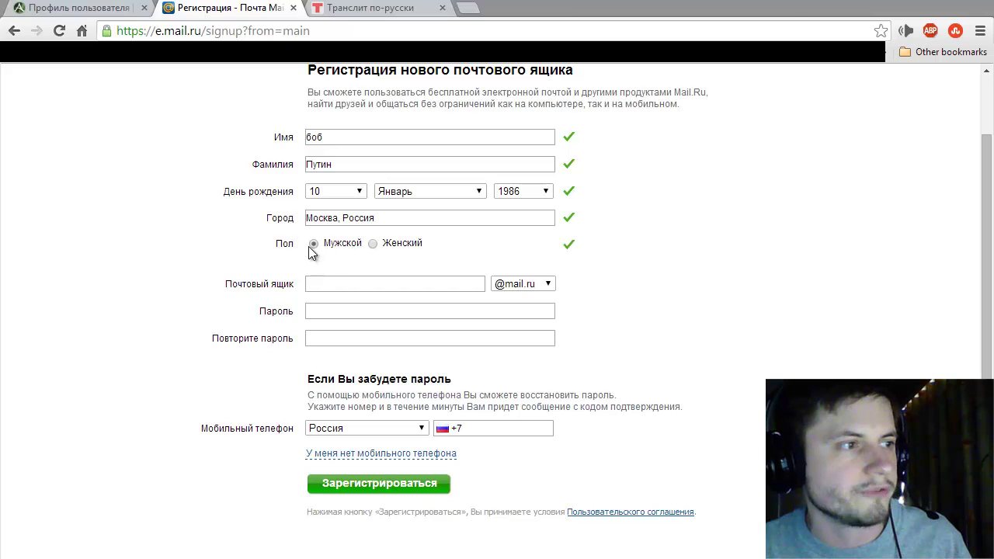
left_click(334, 283)
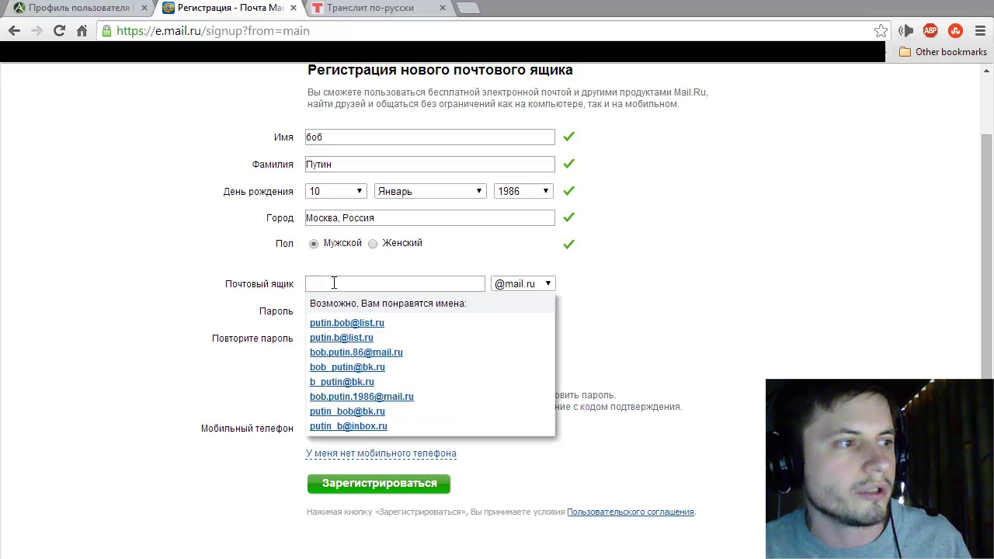
left_click(349, 322)
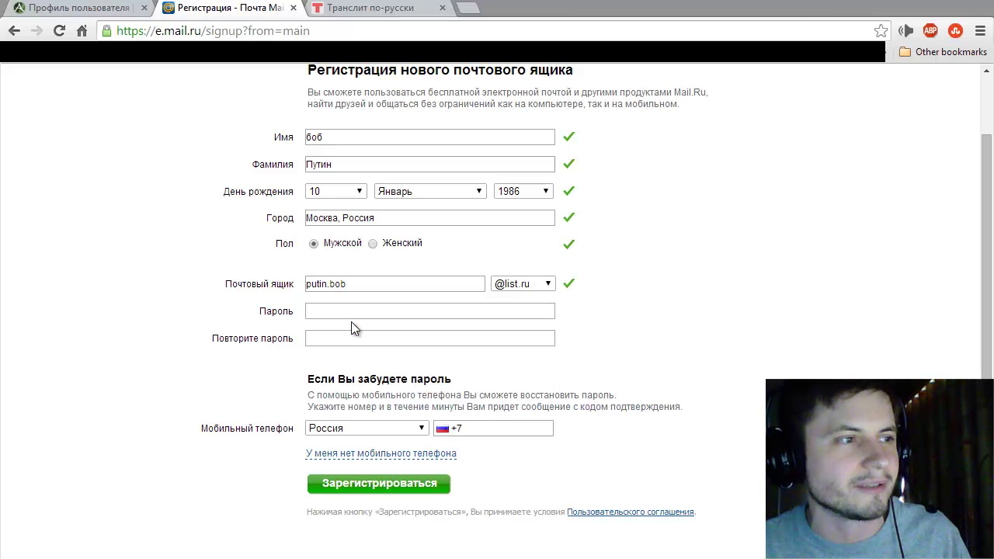
left_click(522, 284)
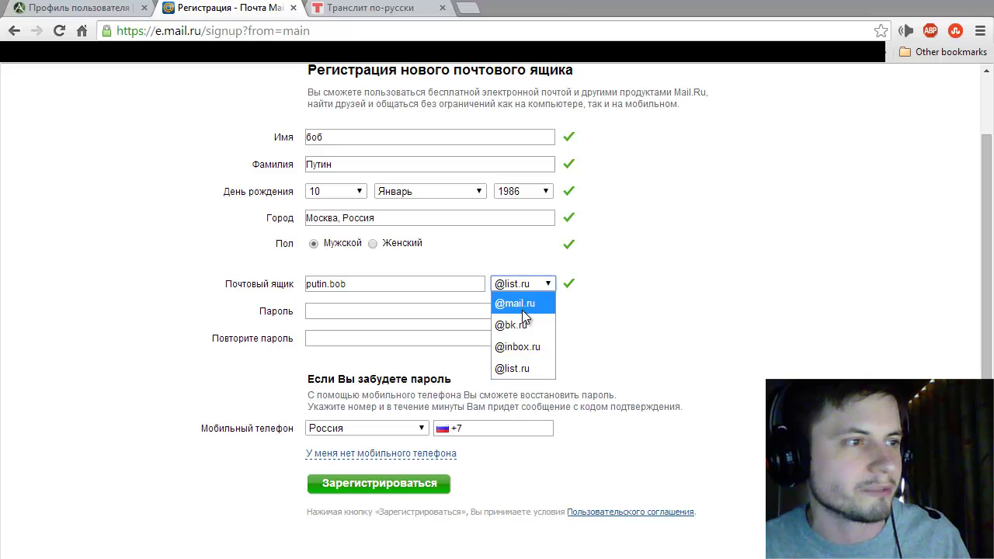
left_click(522, 307)
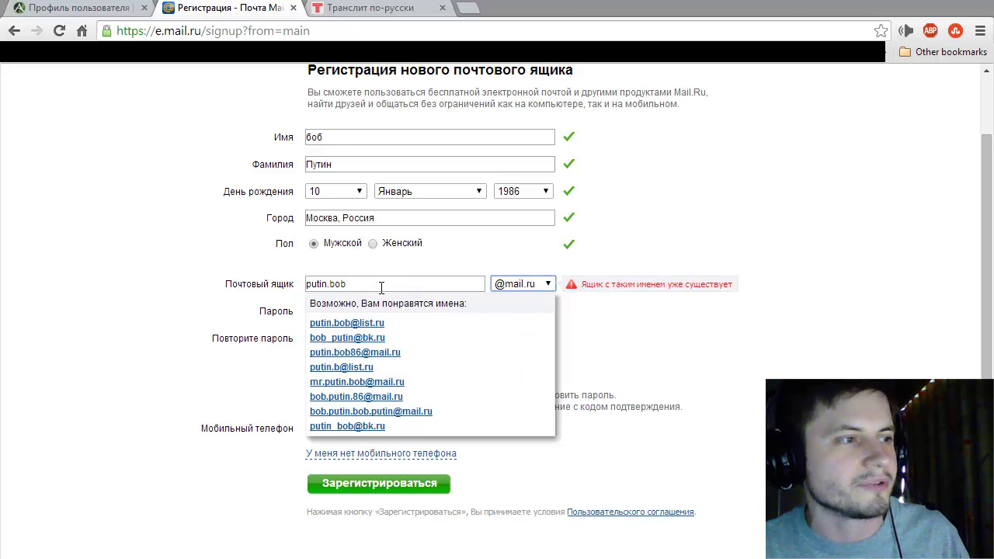
left_click(352, 370)
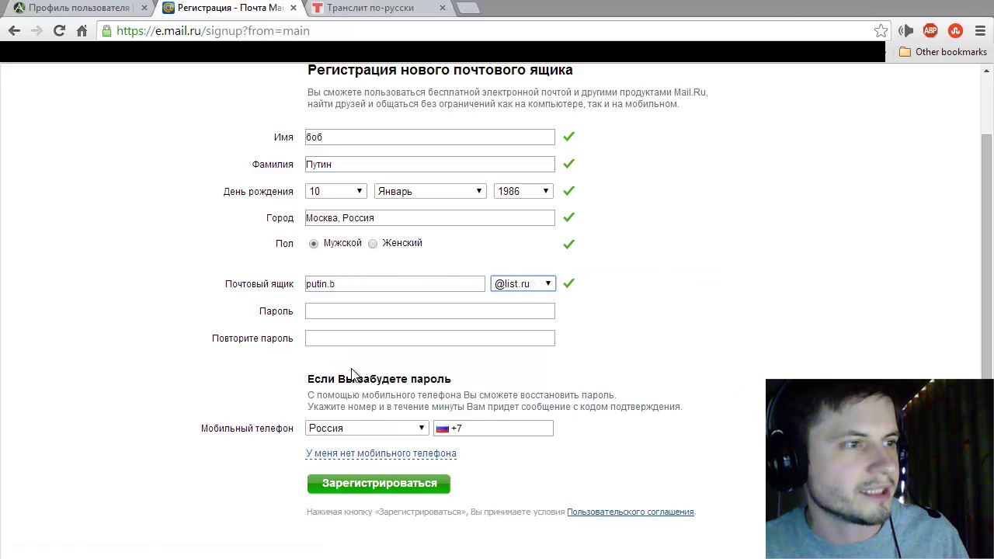
left_click(524, 287)
left_click(525, 287)
key("Up")
key("Up")
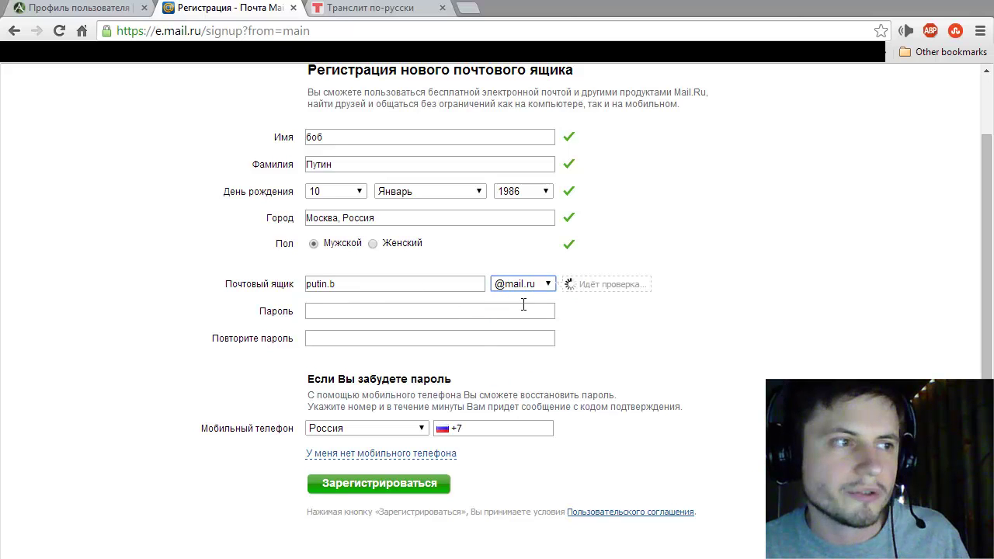
left_click(381, 287)
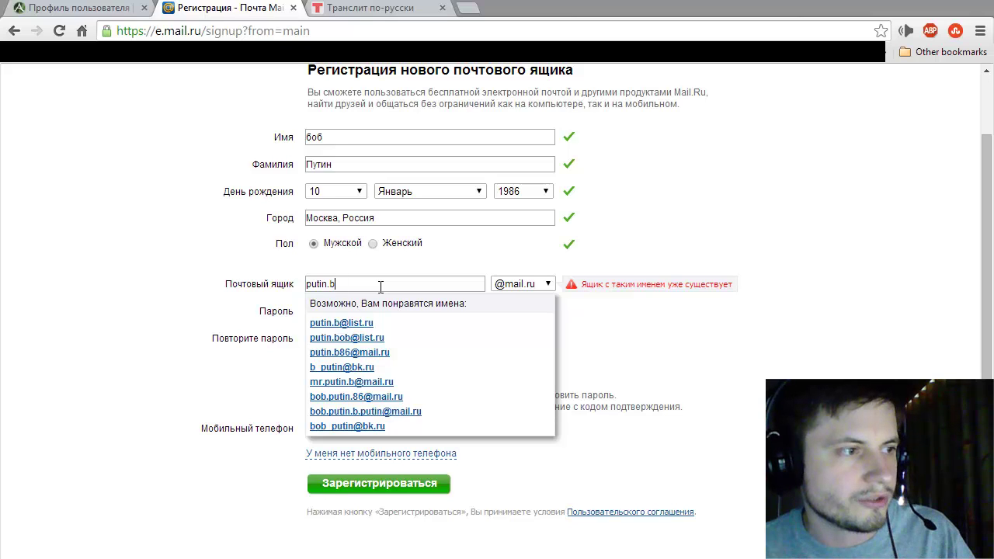
type("86")
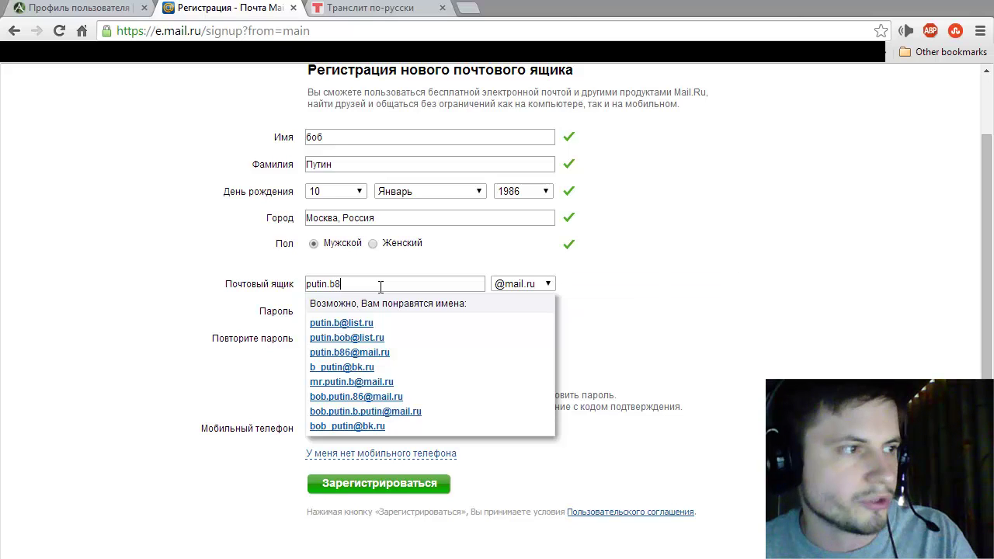
left_click(267, 284)
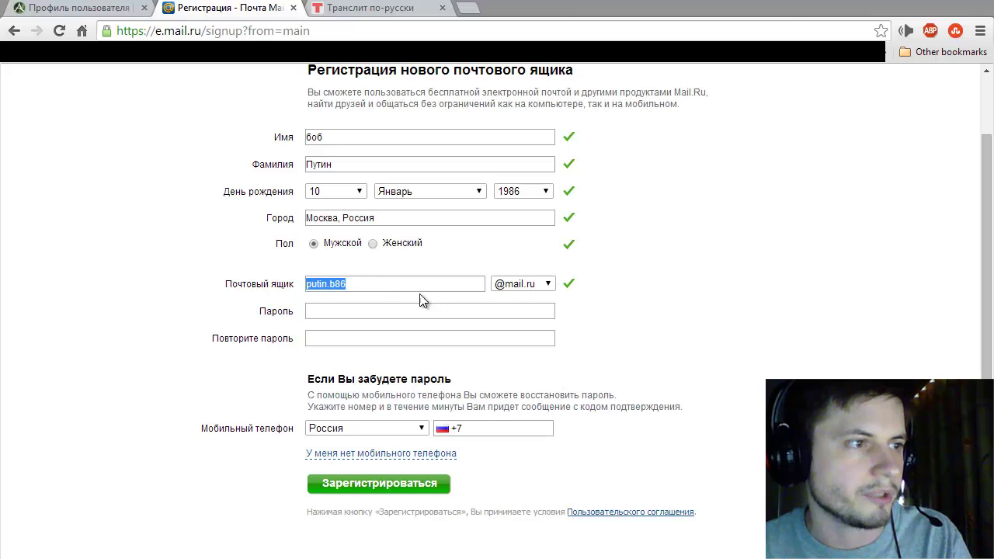
Step: Enter the account password and repeat it in the confirmation field
left_click(388, 312)
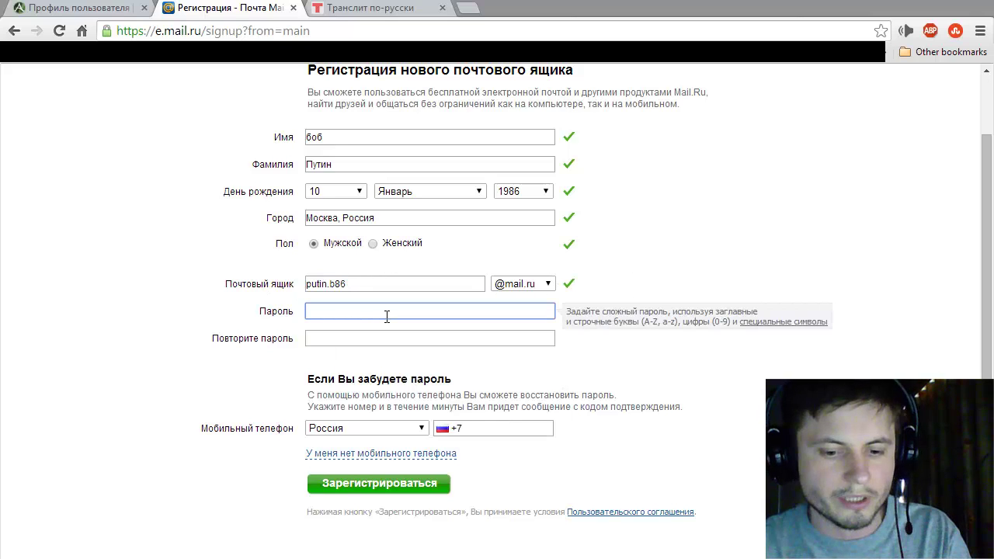
type("123")
key("BackSpace")
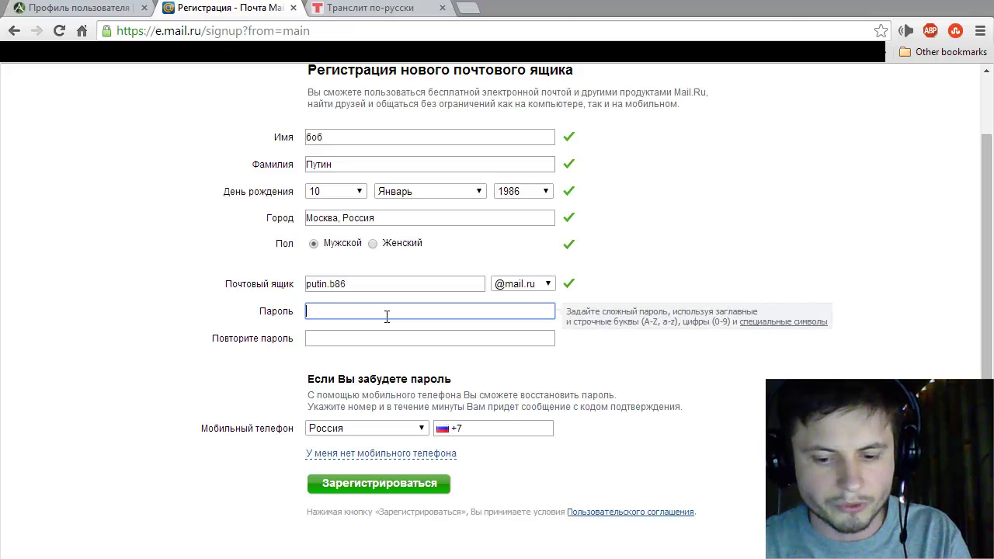
type("12345678")
key("Tab")
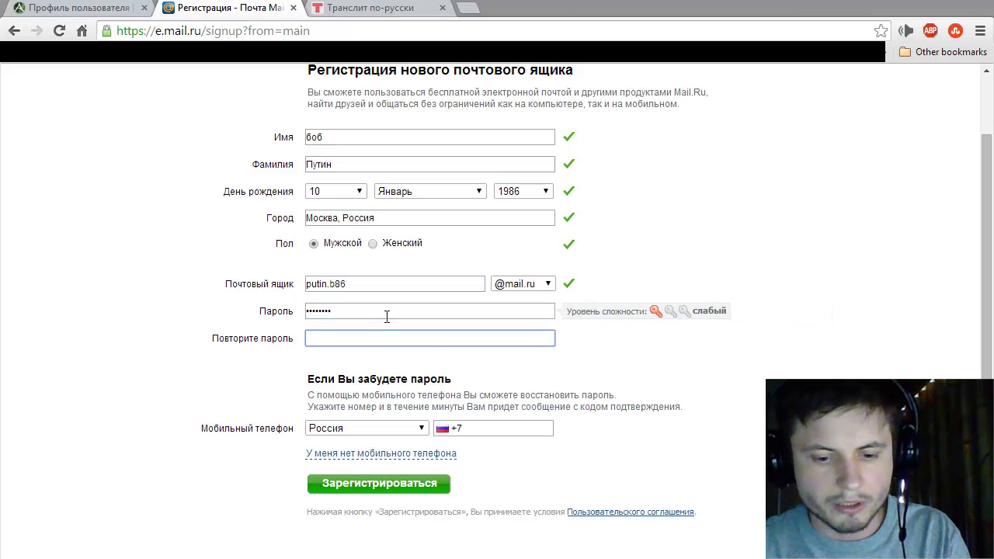
type("12345678")
scroll(417, 319, "down", 1)
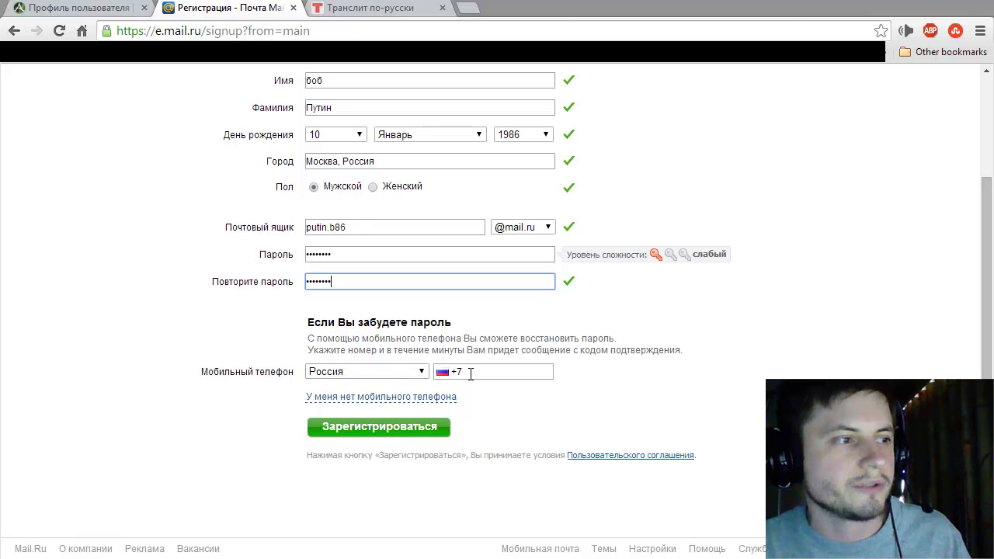
Step: Replace phone recovery with the secret question 'Имя и отчество Вашей бабушки'
left_click(340, 399)
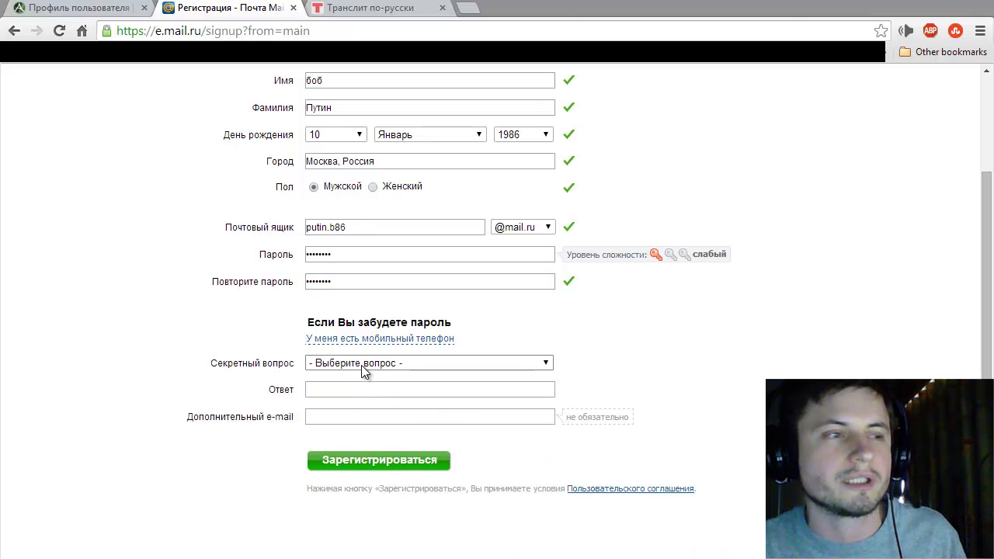
left_click(363, 371)
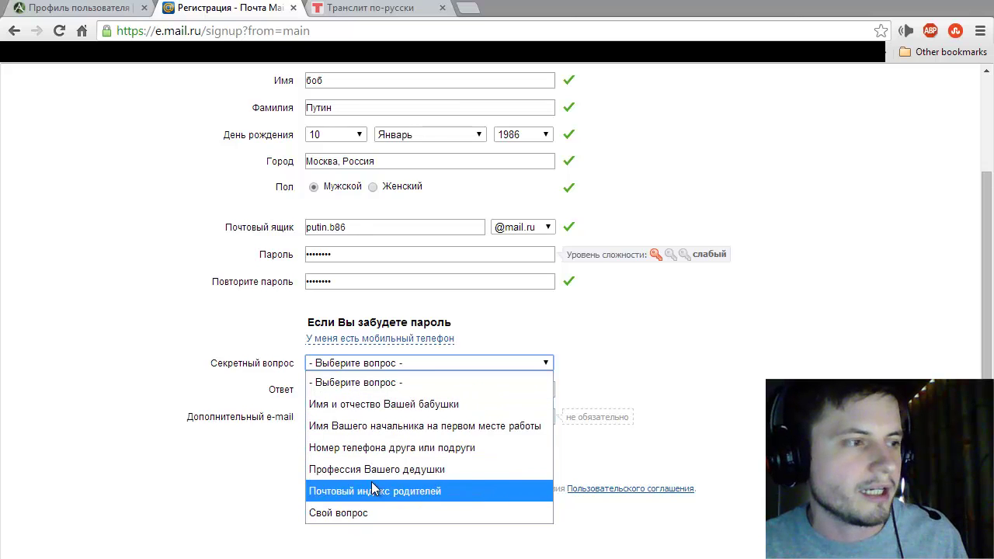
left_click(336, 406)
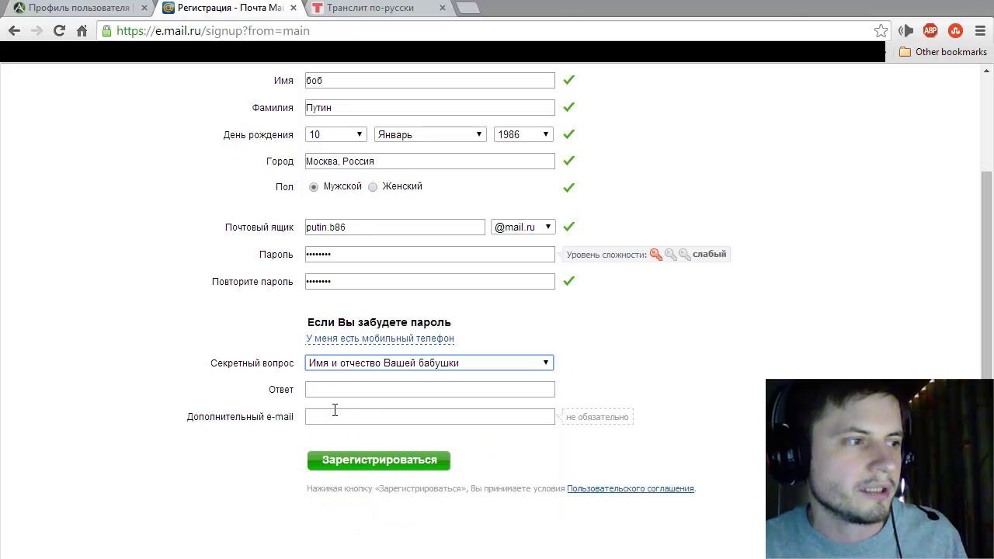
left_click(339, 393)
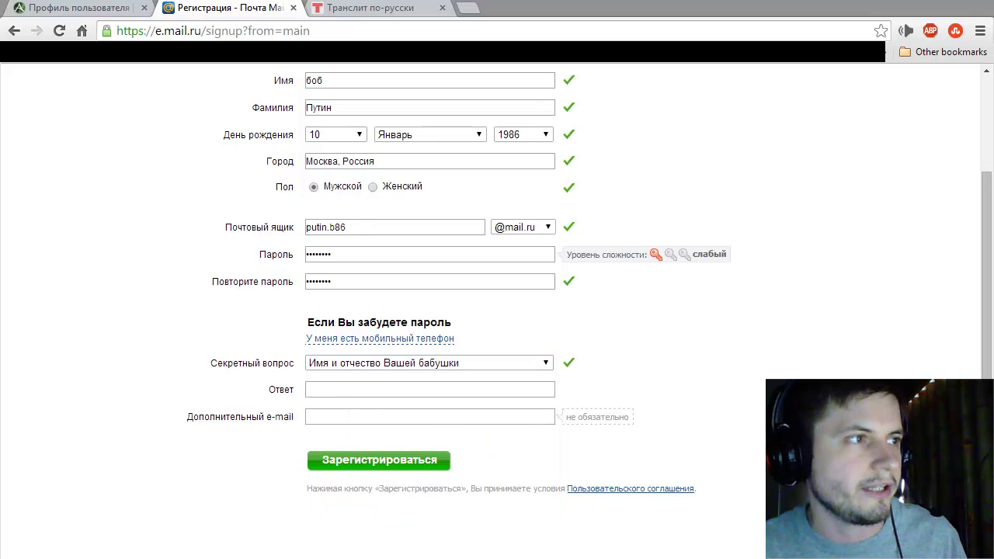
left_click(372, 17)
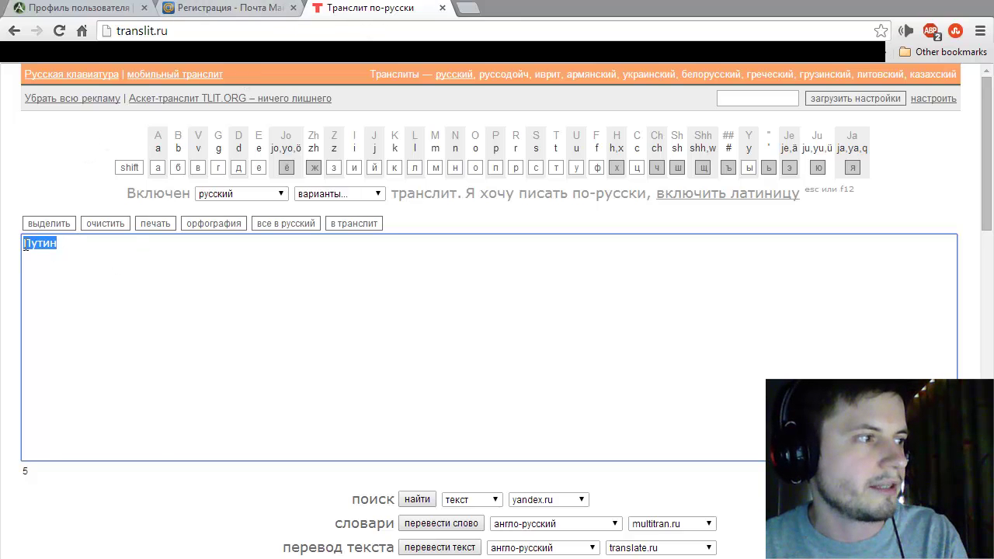
Step: Copy the Cyrillic surname from translit.ru and enter a backup e-mail address
right_click(50, 243)
left_click(106, 324)
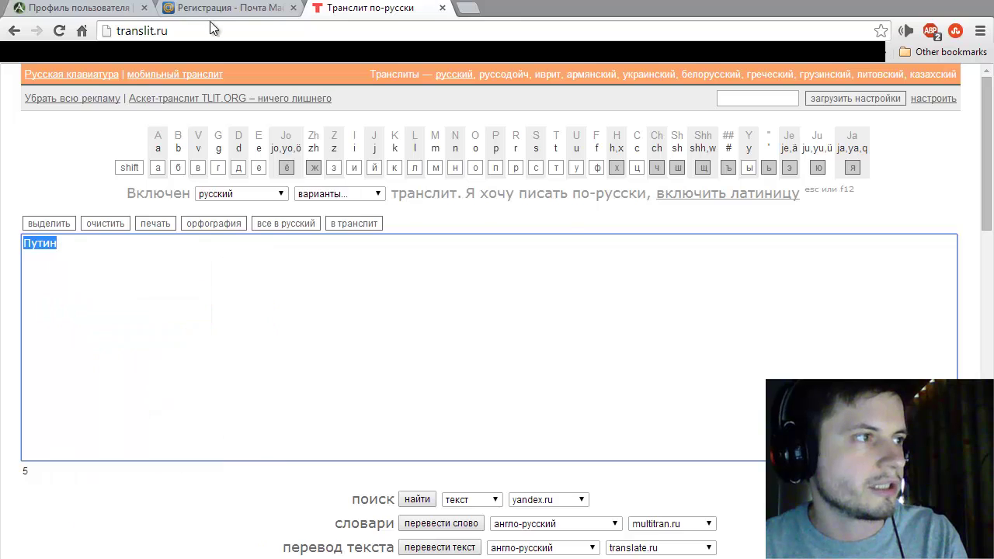
left_click(216, 9)
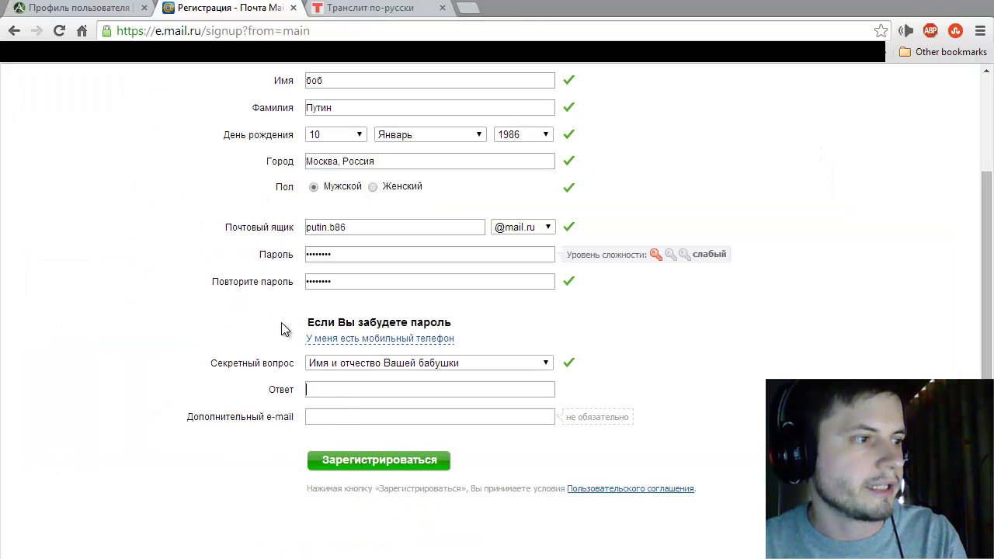
left_click(335, 423)
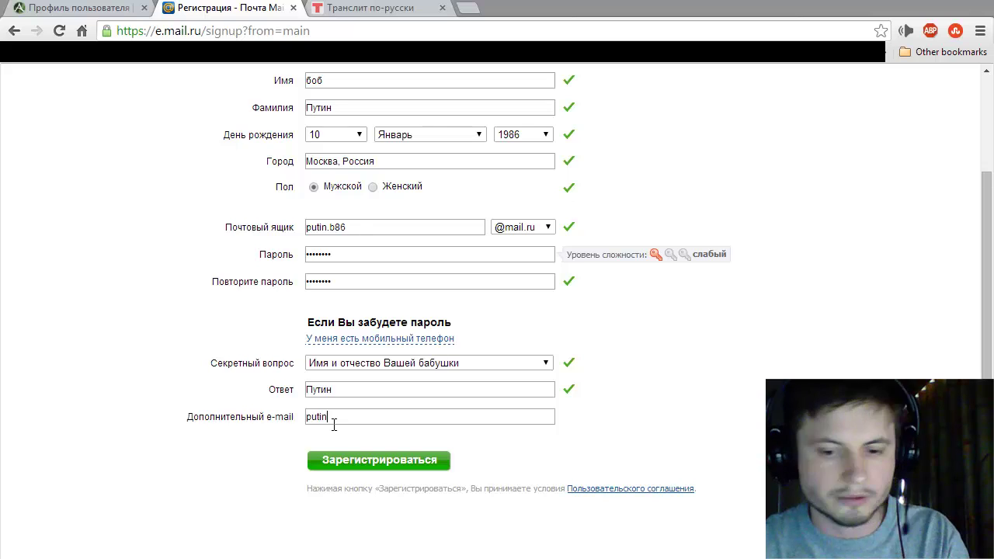
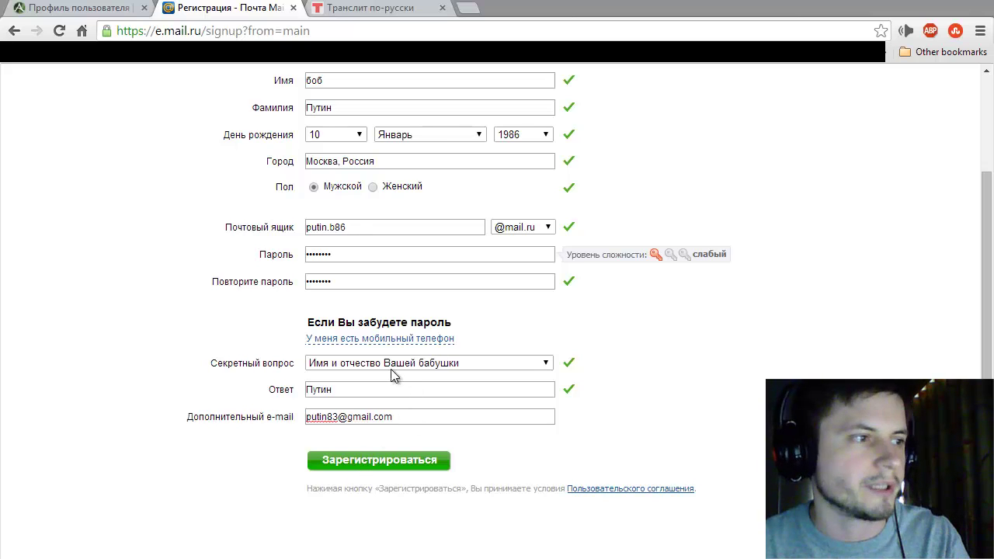
Step: Select and copy the chosen mailbox name from the Почтовый ящик field
left_click(354, 233)
key("ctrl+a")
right_click(372, 238)
left_click(393, 4)
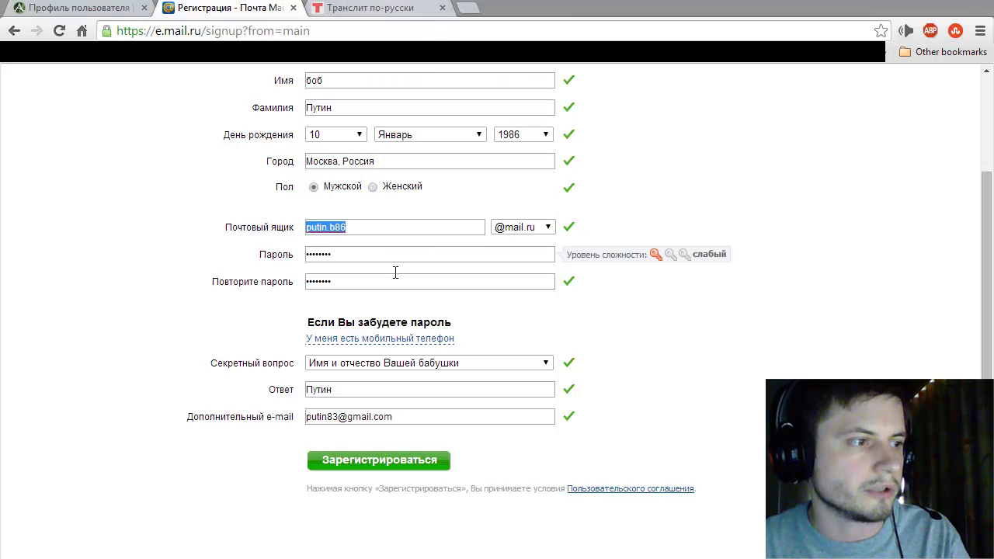
Step: Submit the signup form and enter the picture code, refreshing it when unreadable
left_click(373, 460)
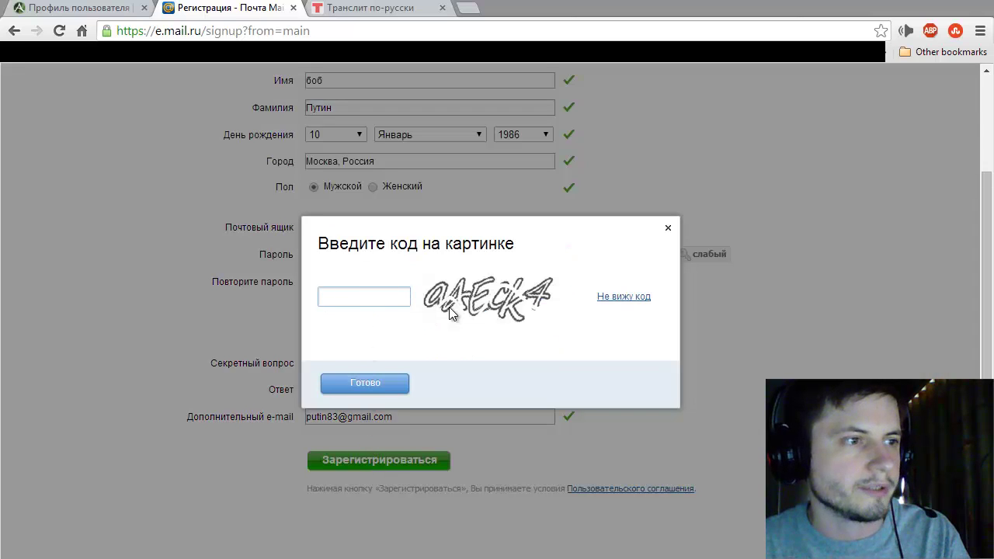
left_click(629, 302)
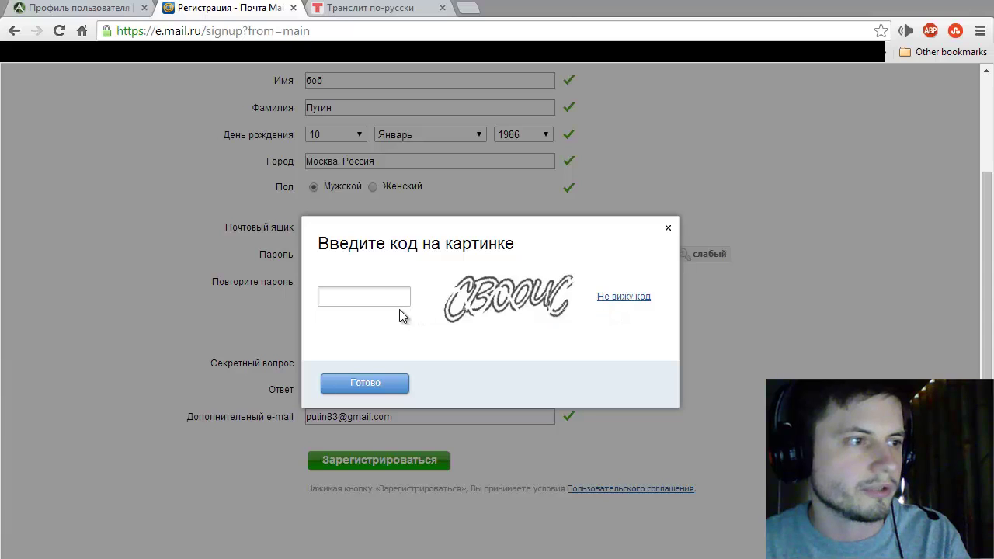
left_click(374, 301)
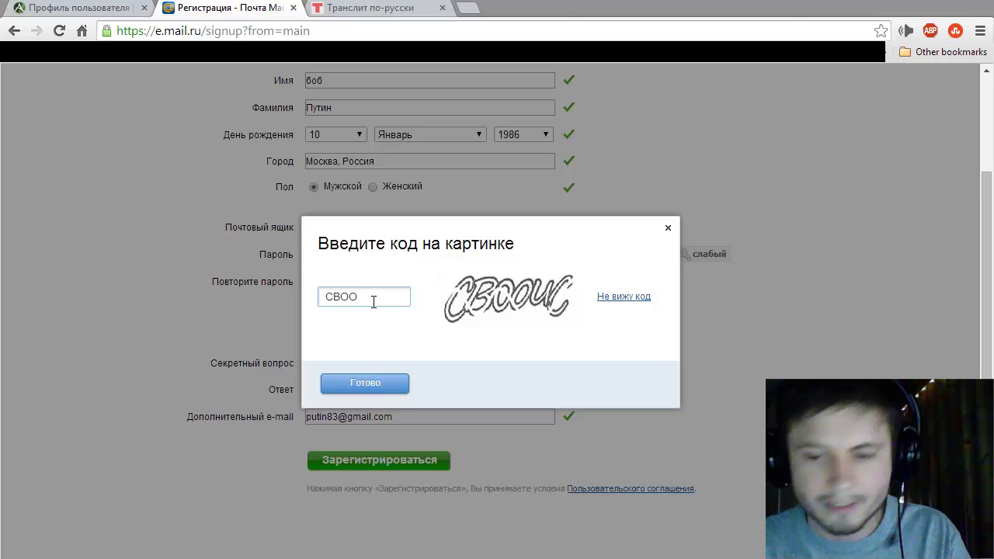
key("BackSpace")
key("BackSpace")
key("BackSpace")
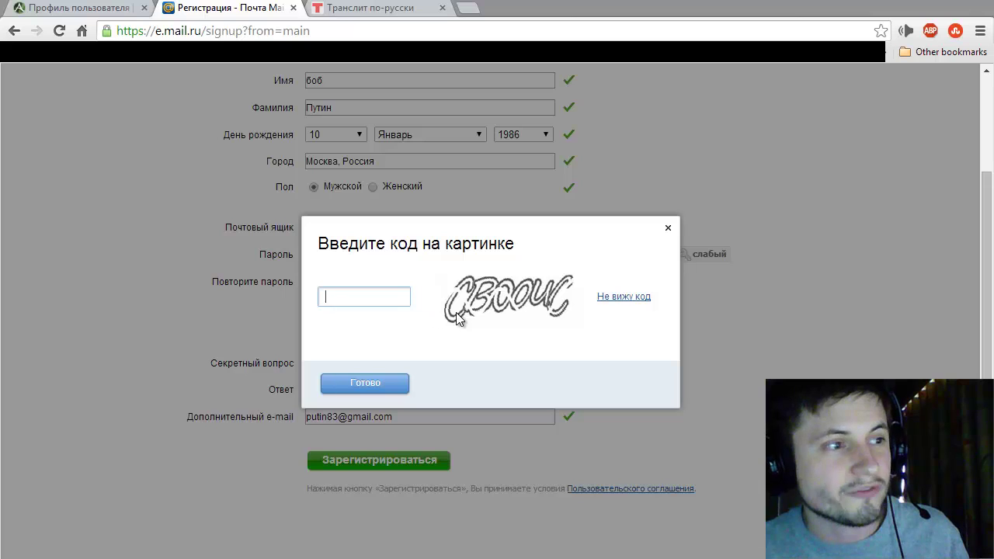
left_click(619, 301)
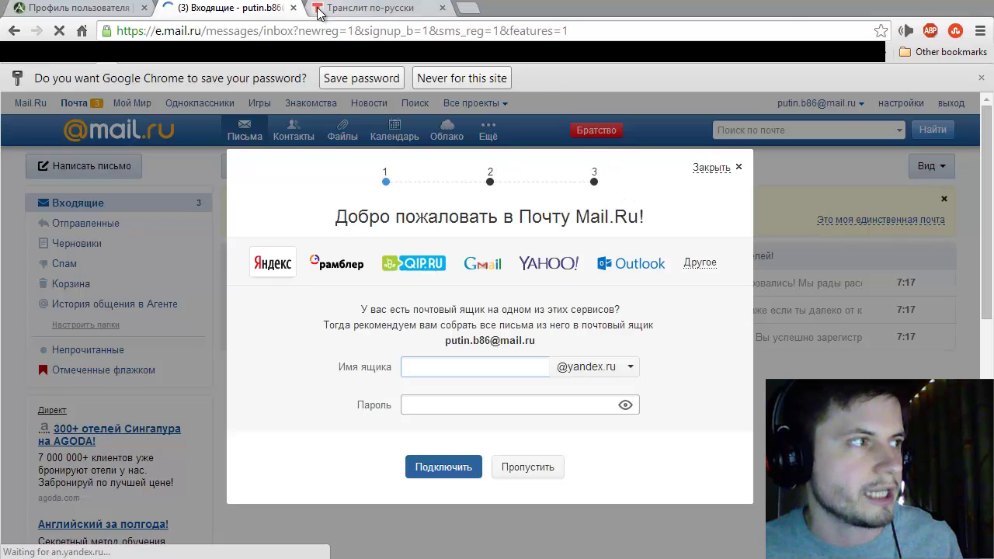
Step: Enter the new Mail.Ru mailbox name in the ArcheAge registration e-mail field
left_click(105, 11)
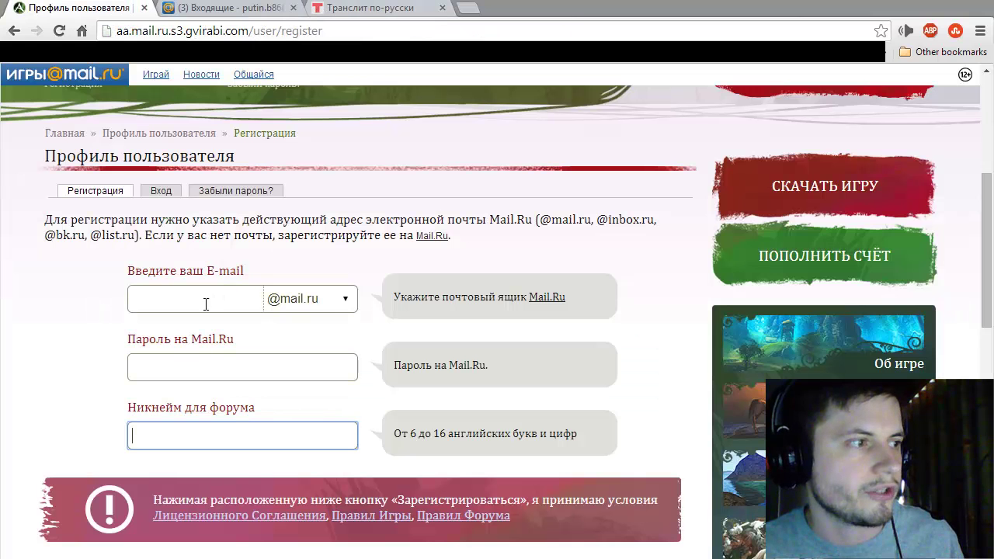
left_click(205, 303)
key("ctrl+a")
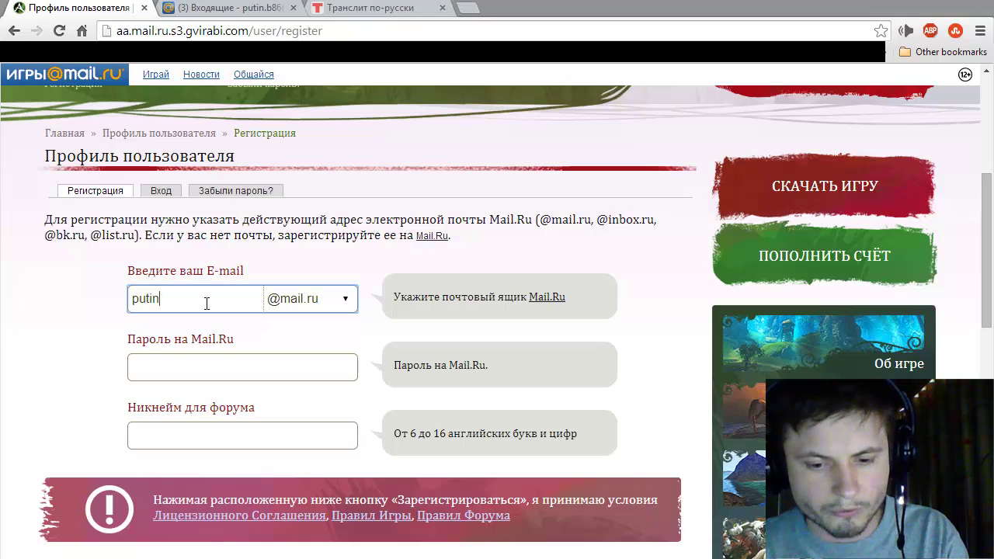
Step: Fill in the mailbox password and a forum nickname, then submit the ArcheAge registration
left_click(235, 375)
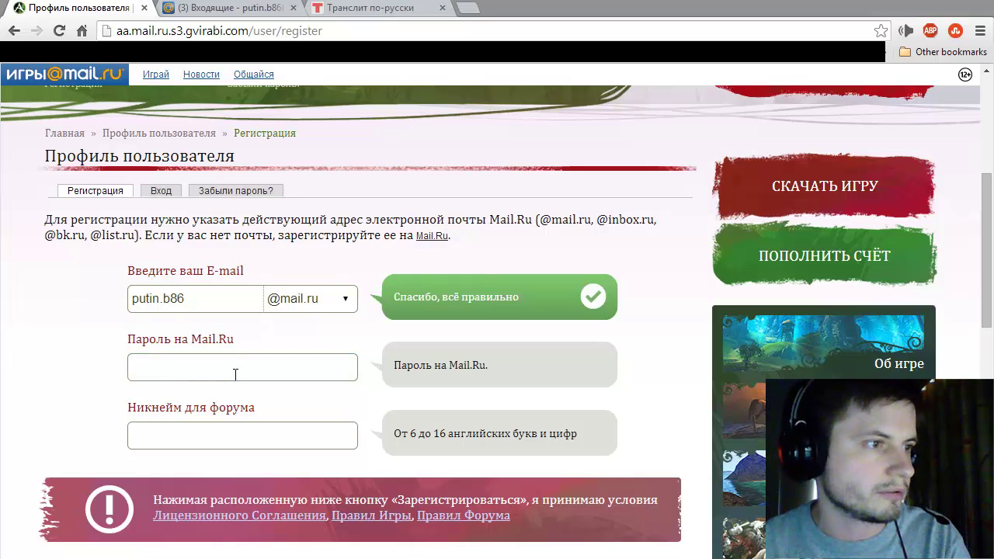
left_click(232, 367)
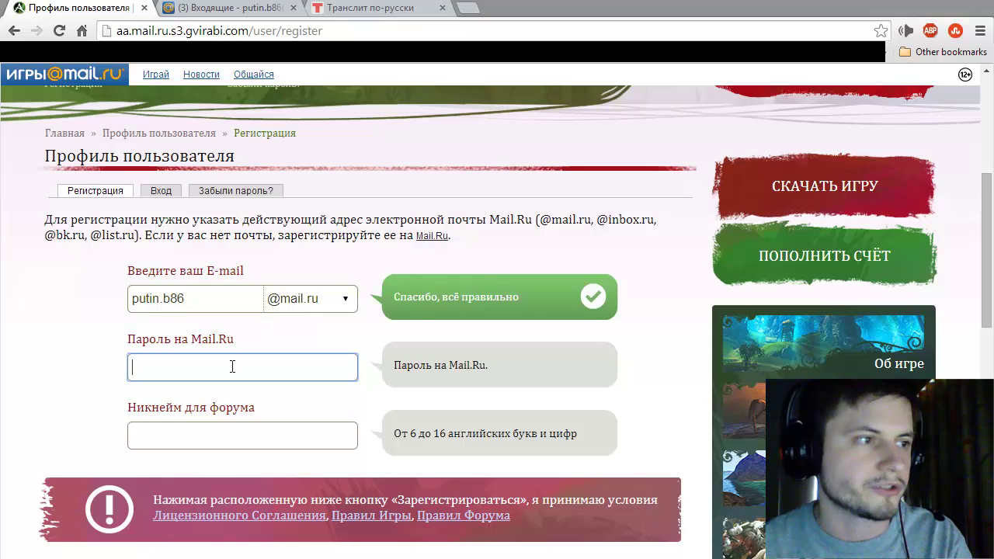
type("********")
left_click(296, 442)
type("Putin86")
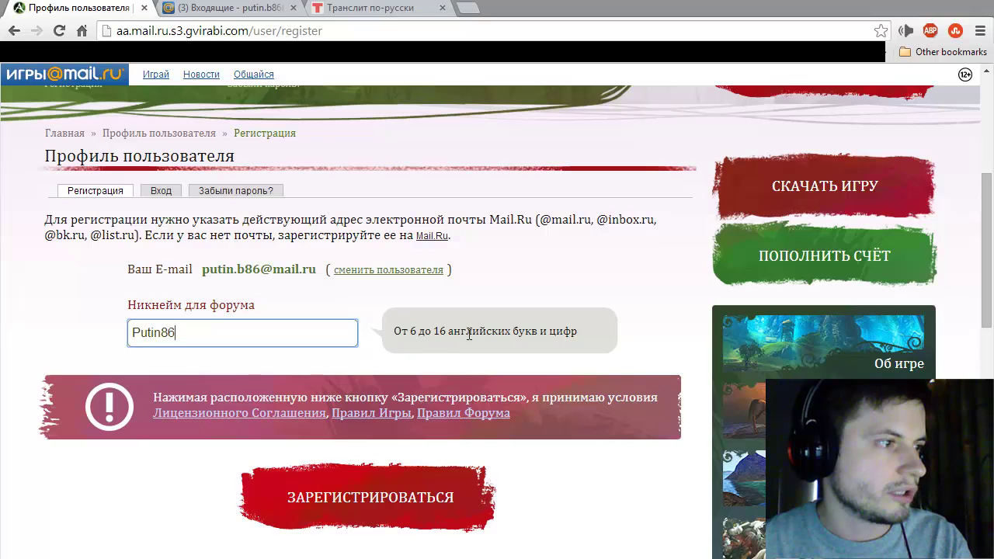
left_click(333, 499)
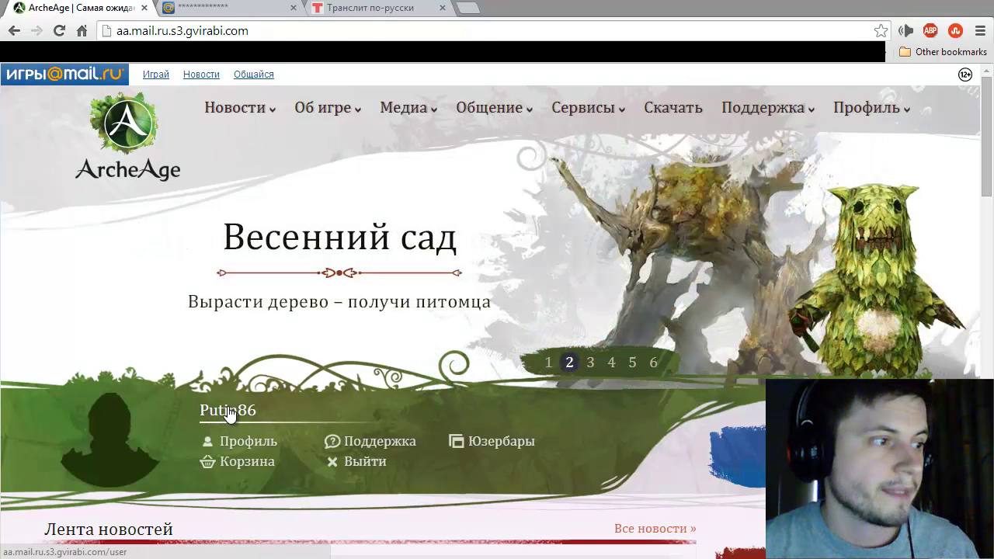
Step: Open the ArcheAge game download page and scroll down to its download button
scroll(235, 417, "down", 2)
scroll(236, 417, "down", 1)
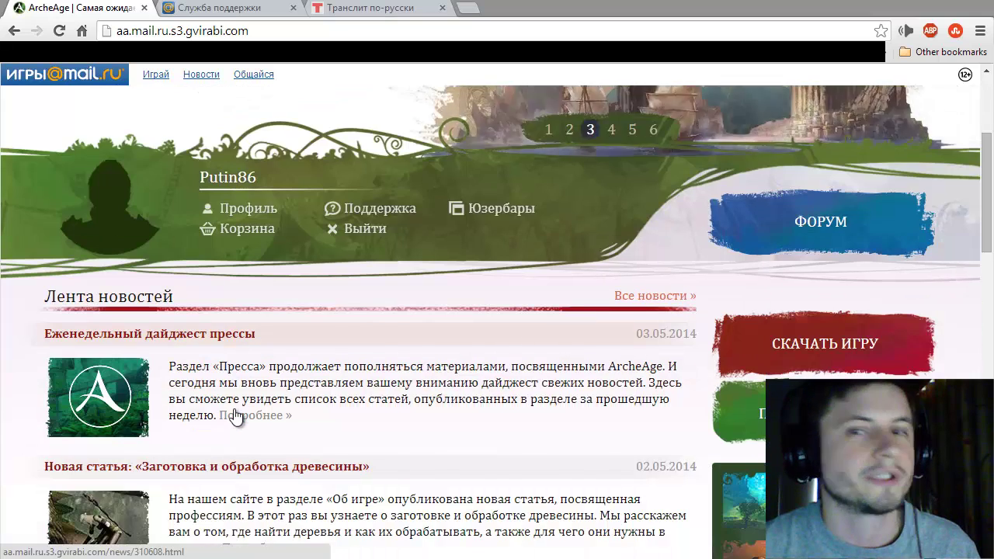
scroll(237, 413, "down", 1)
scroll(301, 277, "up", 1)
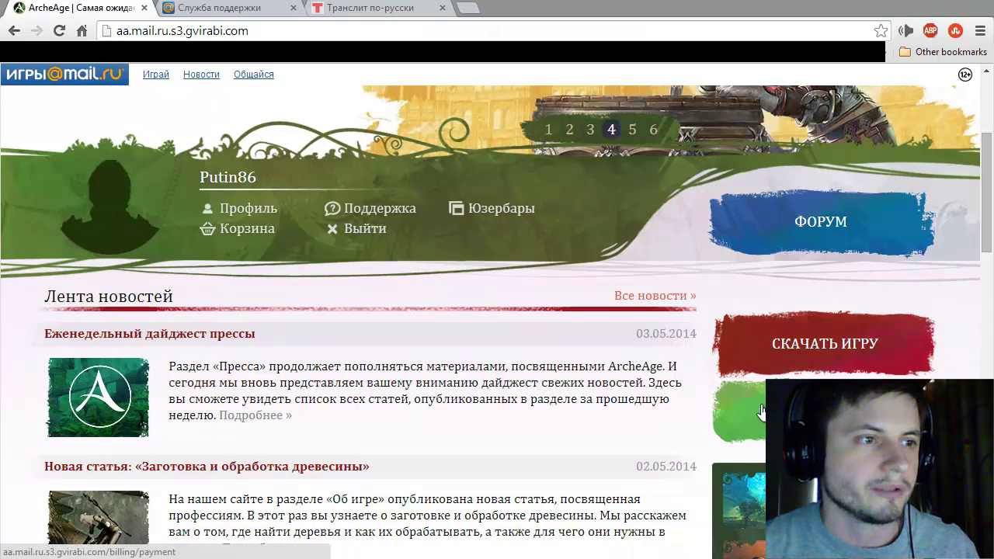
left_click(786, 342)
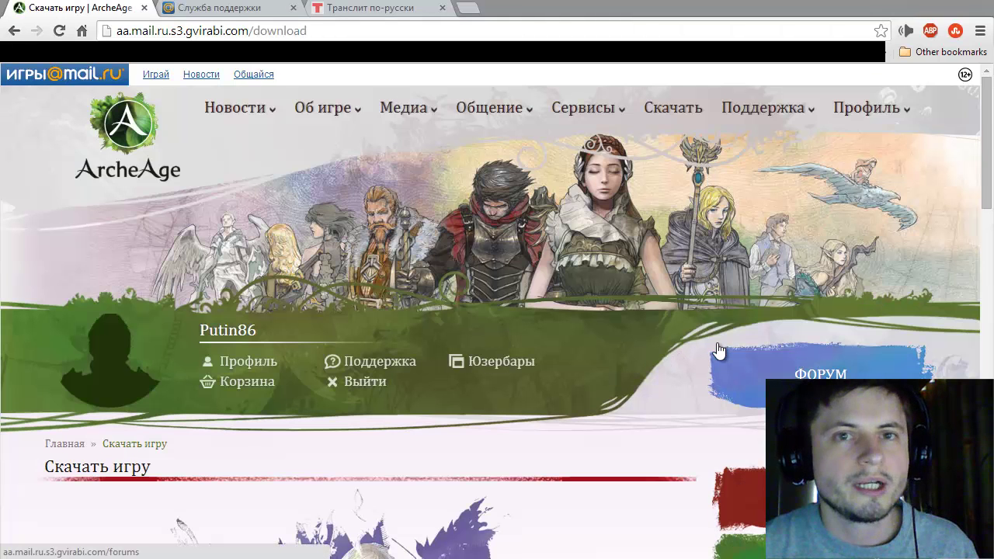
scroll(705, 344, "down", 2)
scroll(683, 341, "down", 1)
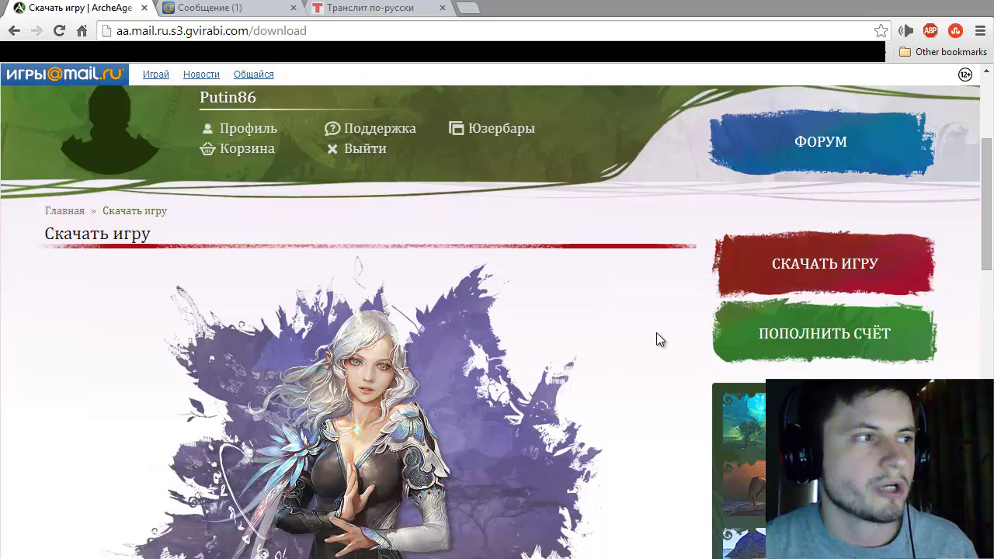
scroll(631, 334, "up", 1)
scroll(632, 334, "down", 5)
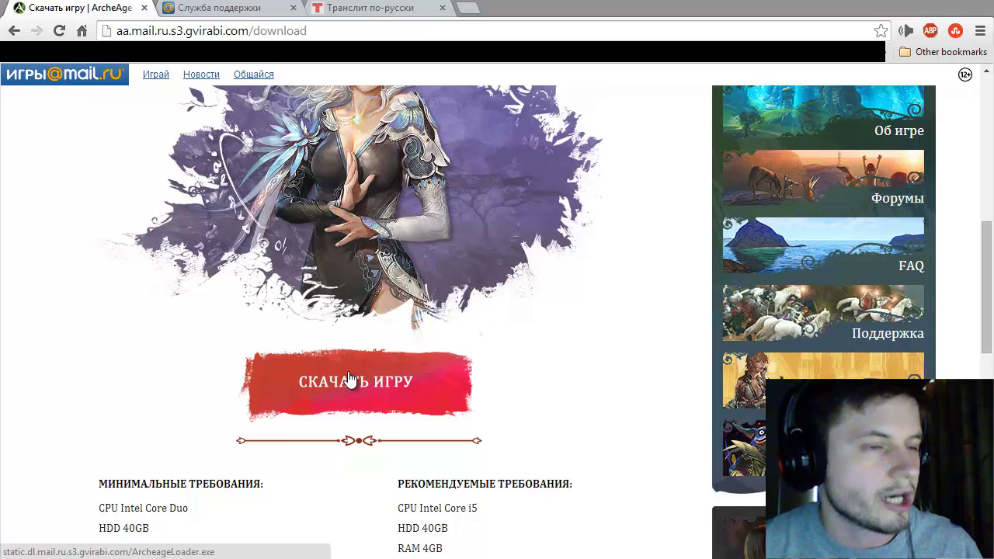
scroll(349, 380, "up", 10)
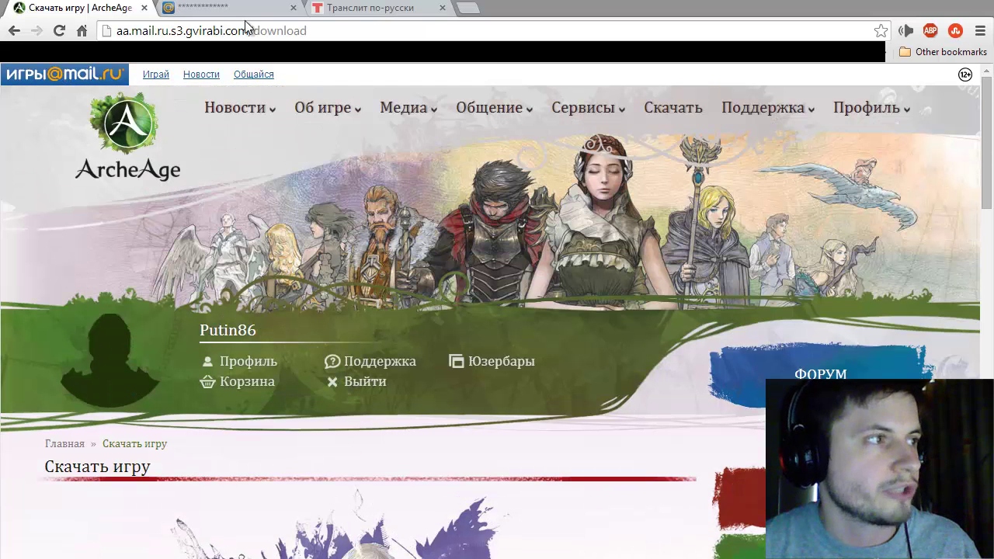
Step: Load aa.mail.ru in the transliteration tab to bring up ArcheAge in Game Center
left_click(362, 14)
left_click(362, 30)
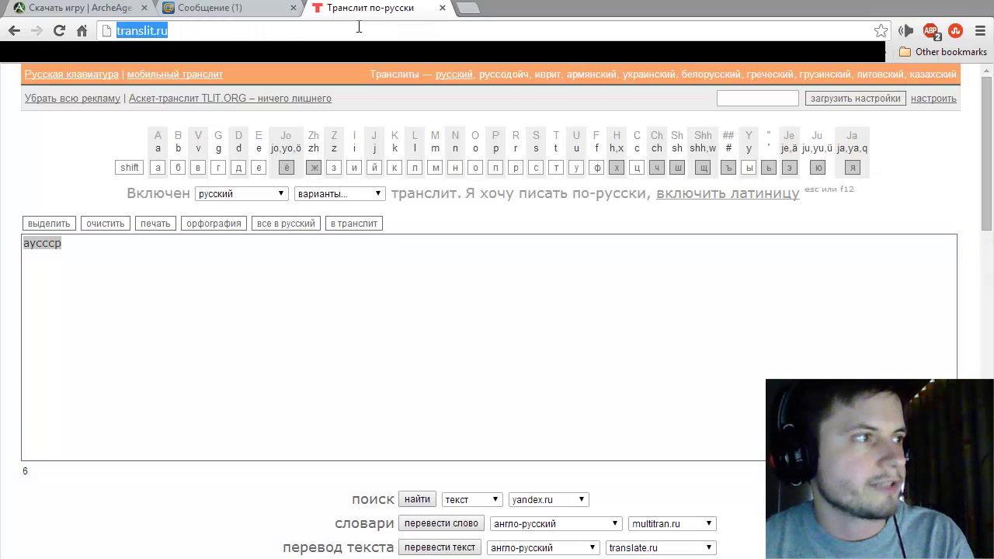
type("aa.ma")
key("Return")
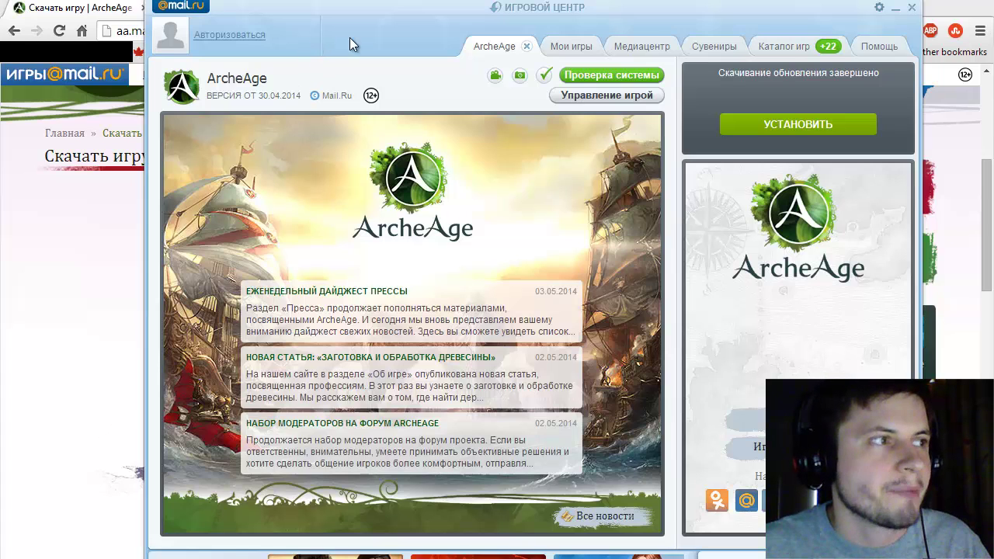
Step: Drag the Game Center window slightly up and left over the browser
left_click_drag(321, 14, 317, 17)
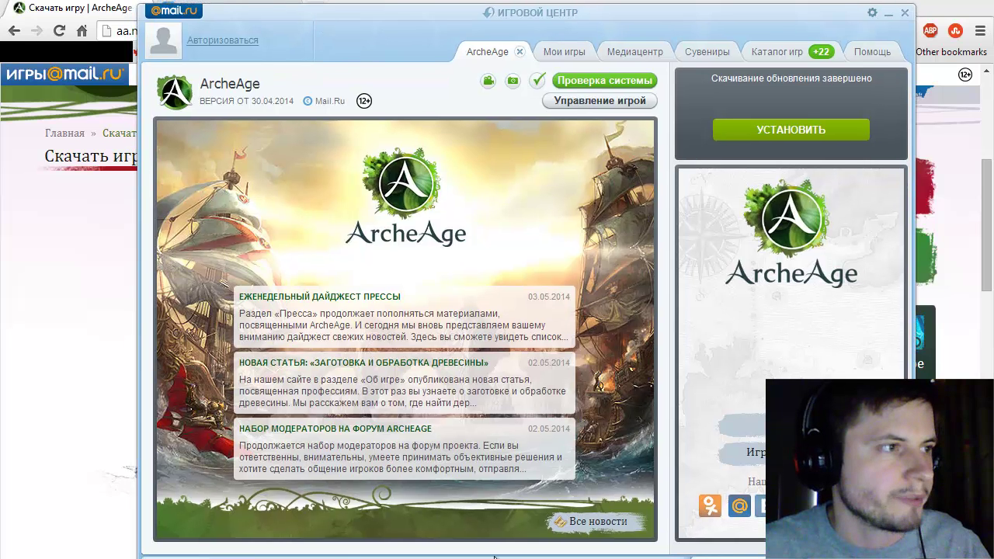
mouse_move(303, 8)
left_mouse_down()
mouse_move(289, 0)
mouse_move(303, 17)
left_mouse_up()
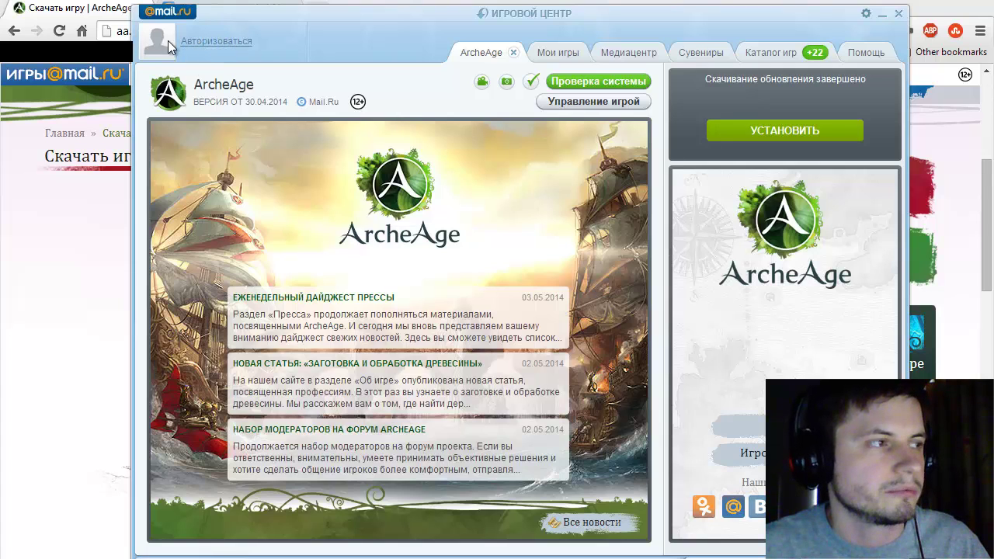
Step: Sign in to Game Center with the new Mail.Ru mailbox address and its password
left_click(220, 43)
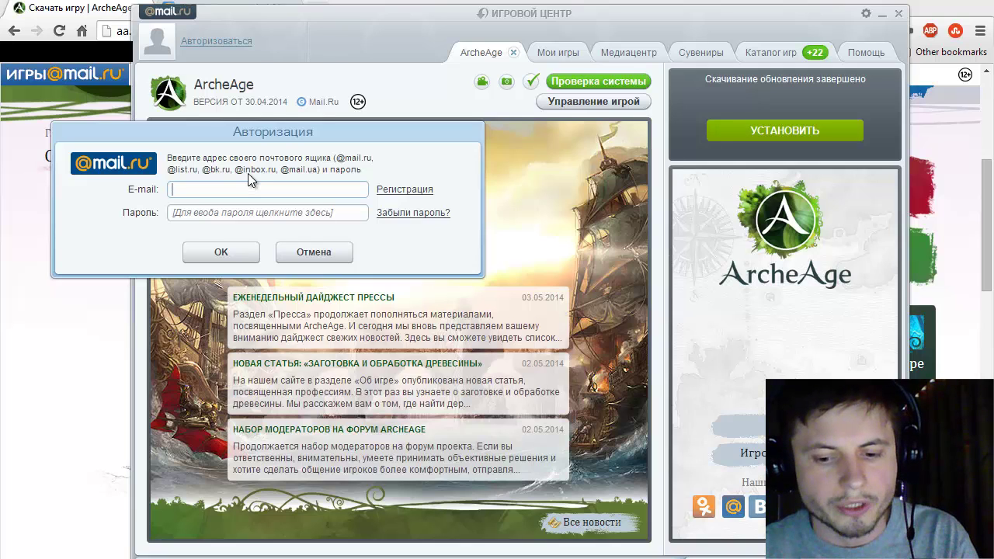
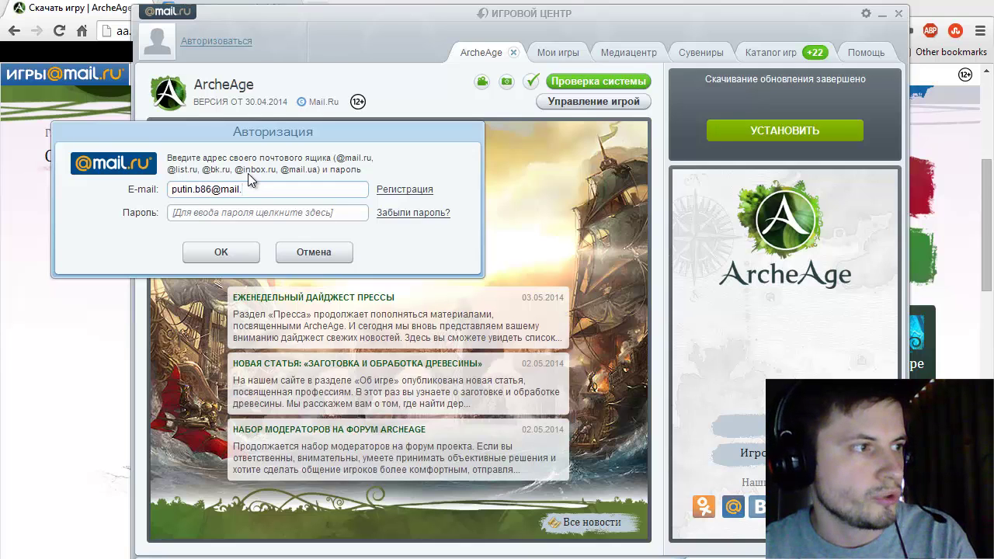
key("Tab")
type("********")
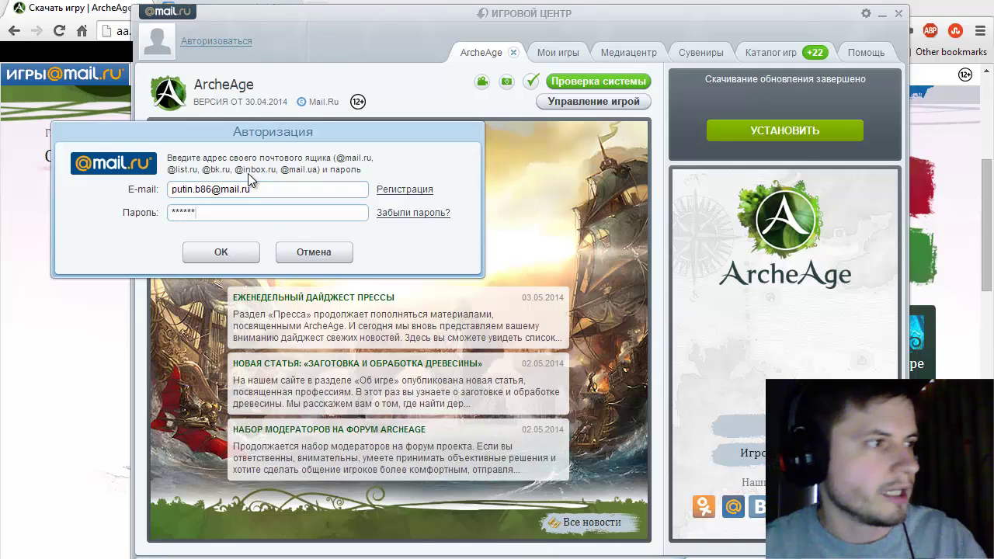
left_click(210, 262)
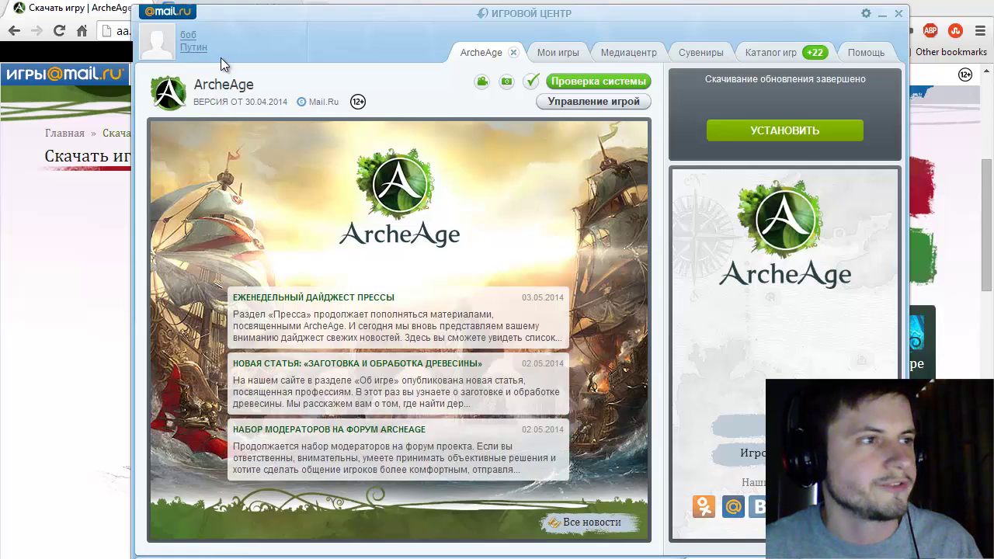
Step: Start the ArcheAge installation from the game's panel with УСТАНОВИТЬ
left_click(790, 137)
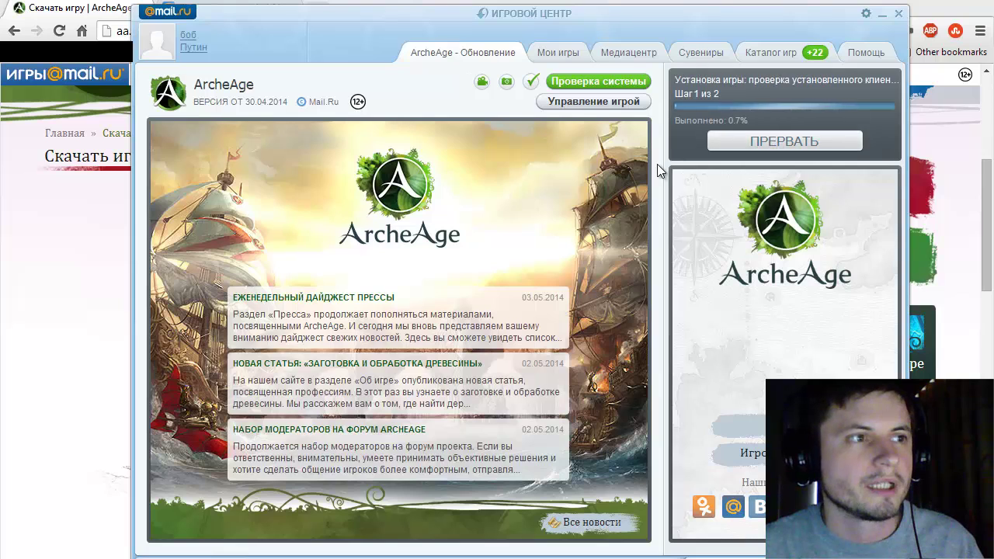